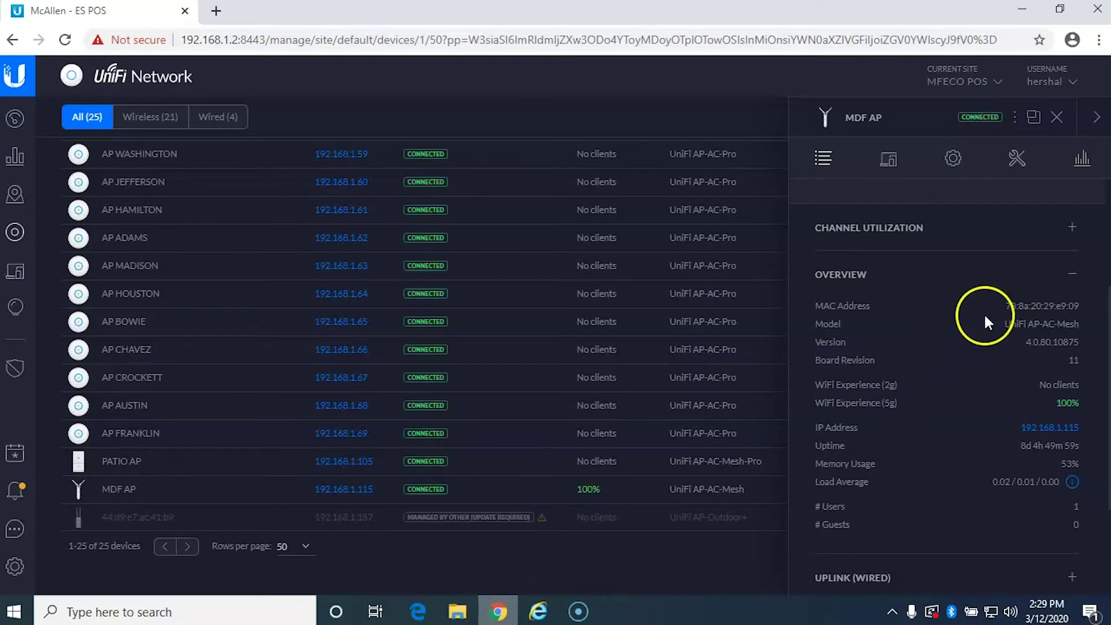
triple_click(1002, 304)
key(ctrl+c)
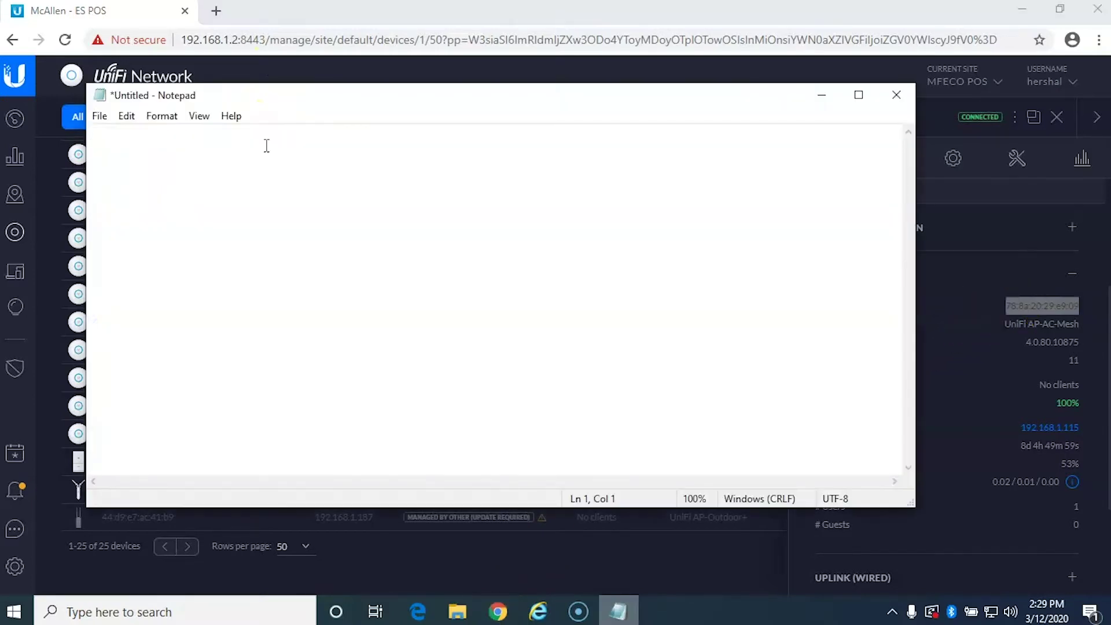
key(ctrl+v)
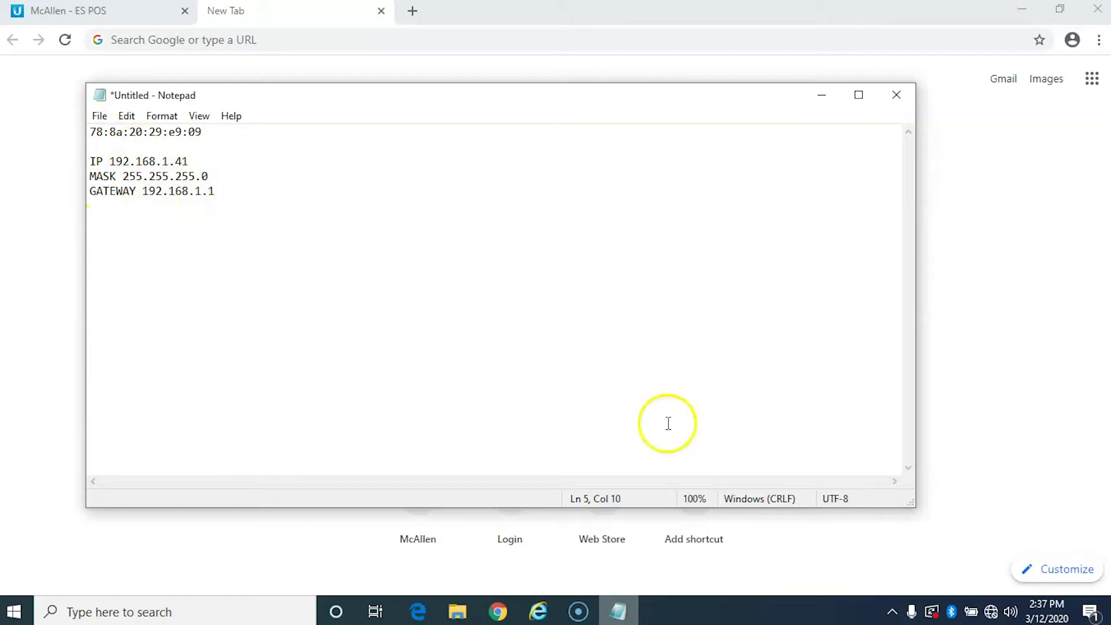
Reach the Ethernet adapter's properties through the adapter options and select Internet Protocol Version 4 (TCP/IPv4).
click(992, 611)
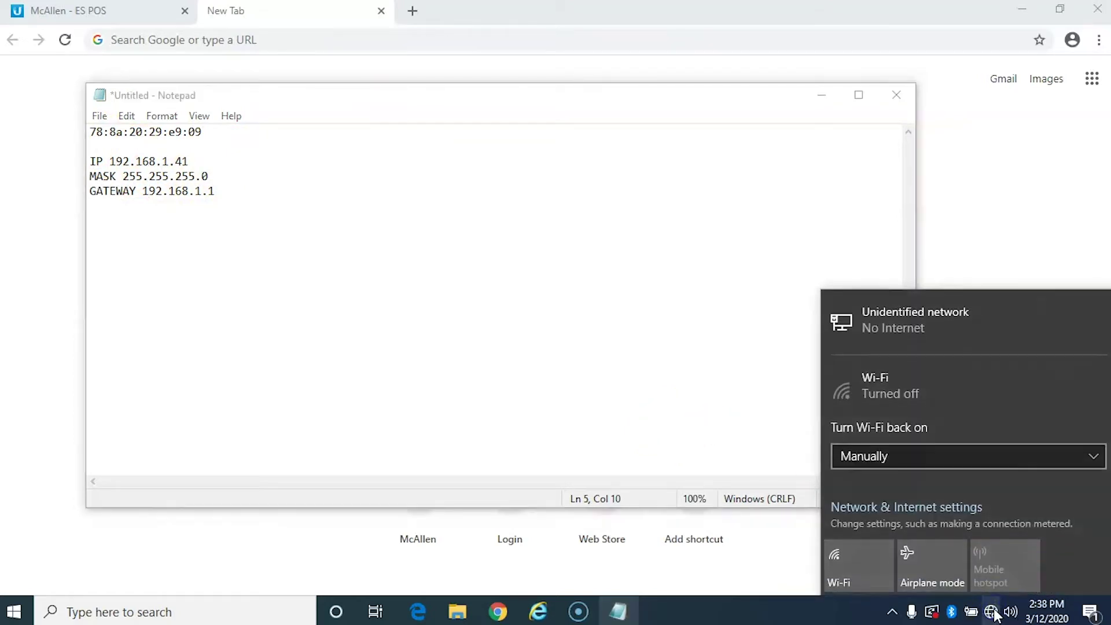
click(894, 512)
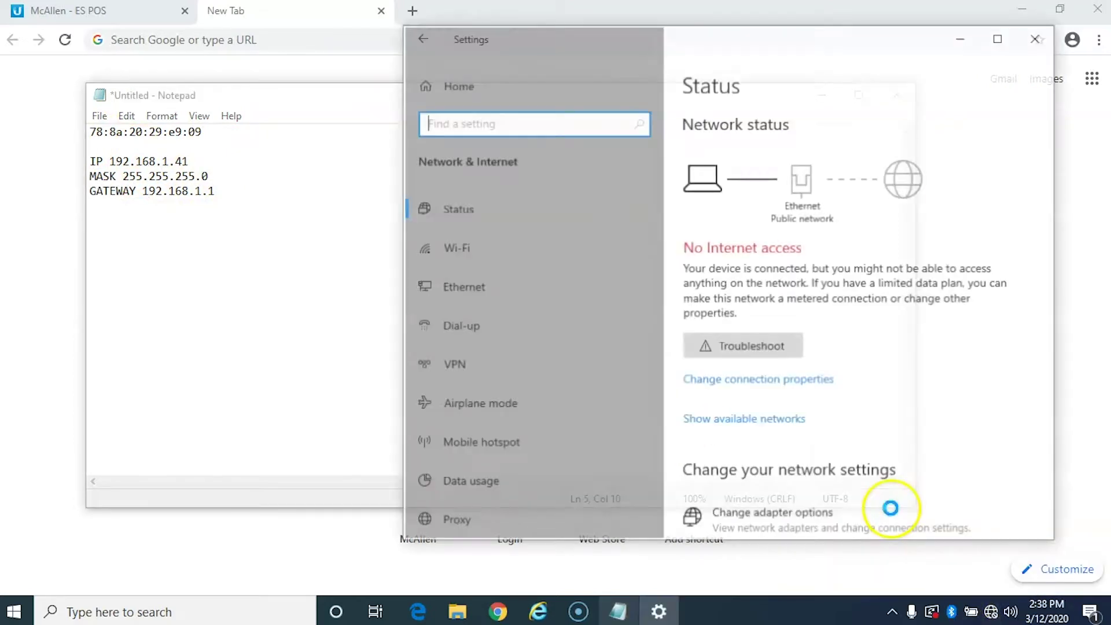
click(737, 521)
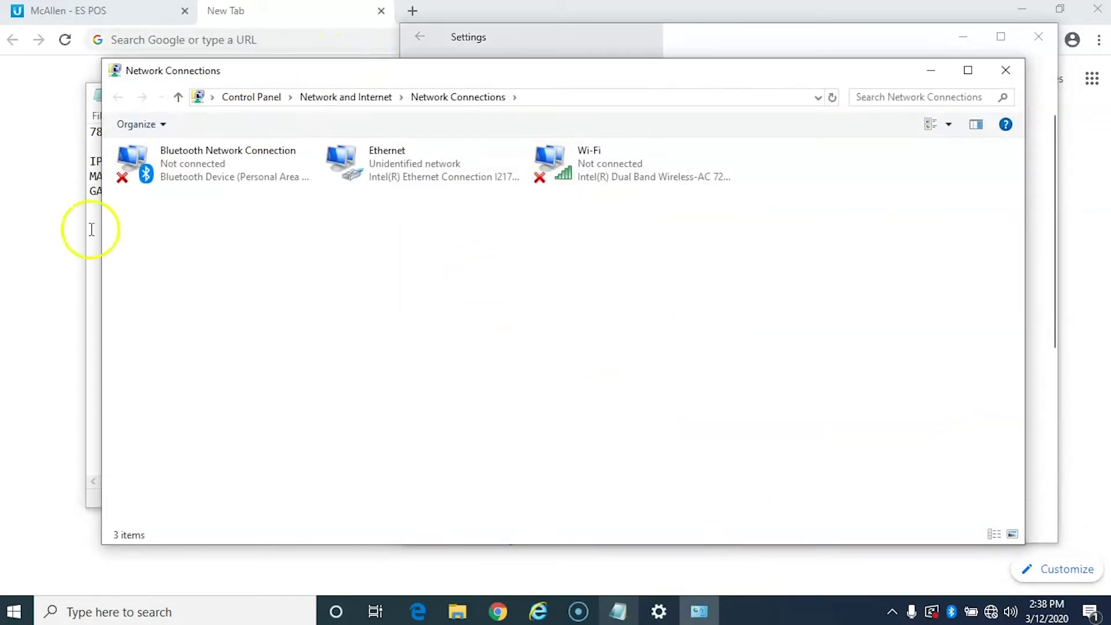
drag(101, 299, 398, 302)
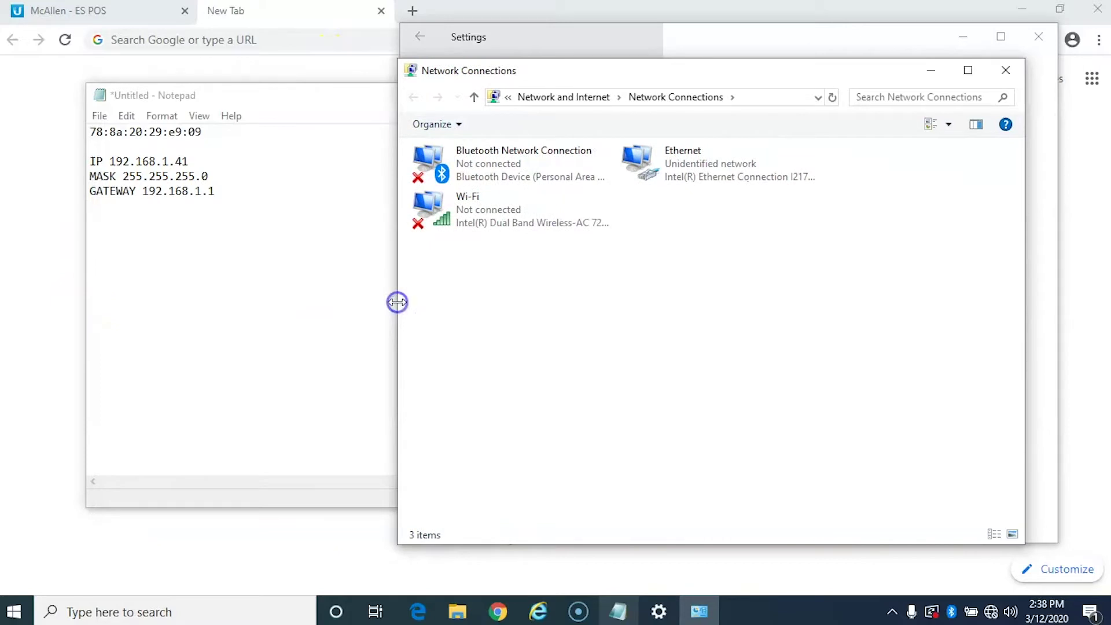
double_click(660, 173)
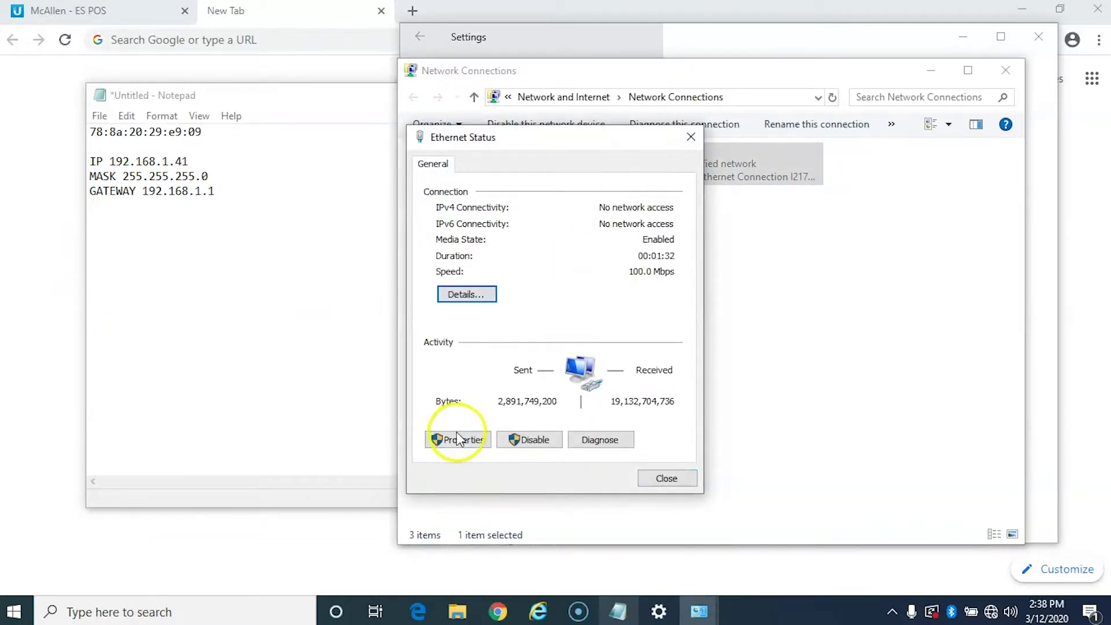
click(458, 440)
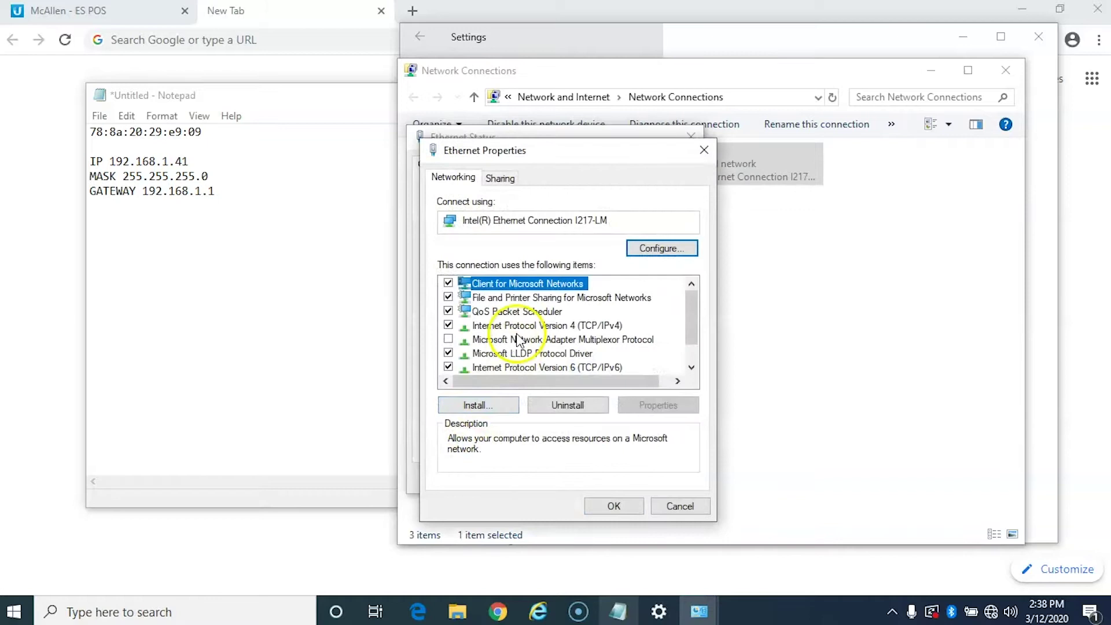
click(518, 326)
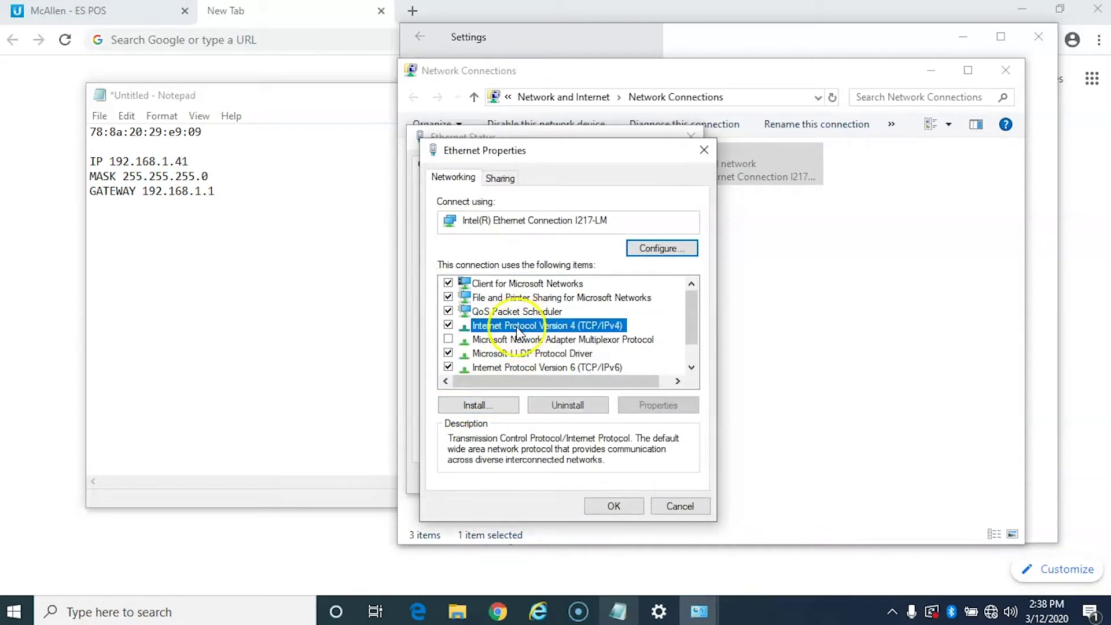
Give Ethernet IPv4 static IP 192.168.1.40, mask 255.255.255.0 and gateway 192.168.1.1.
double_click(519, 329)
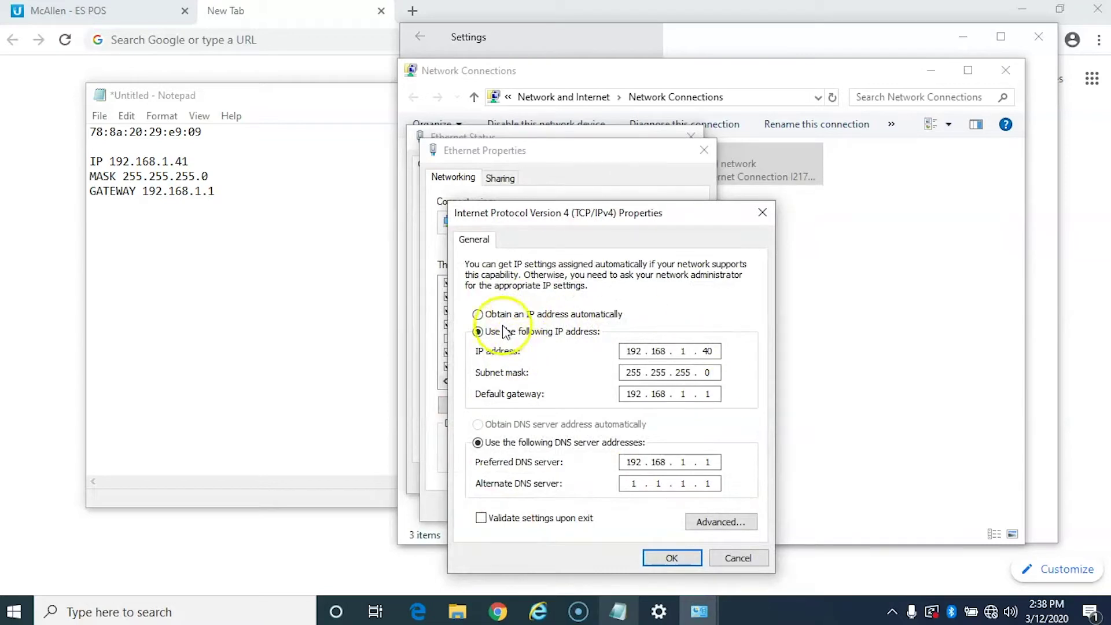
click(480, 315)
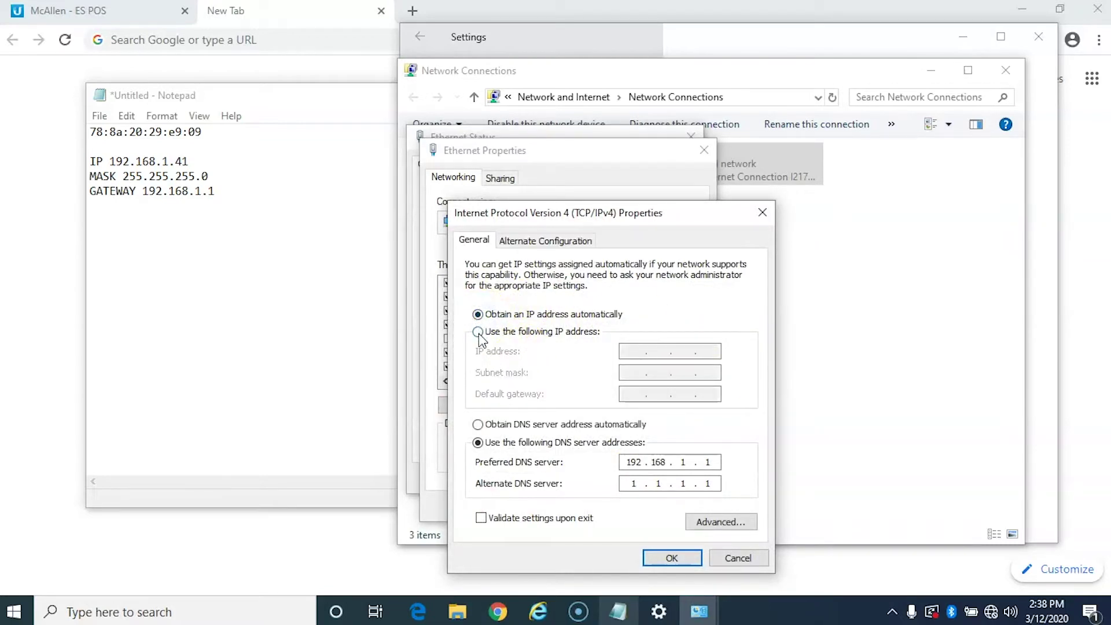
click(478, 333)
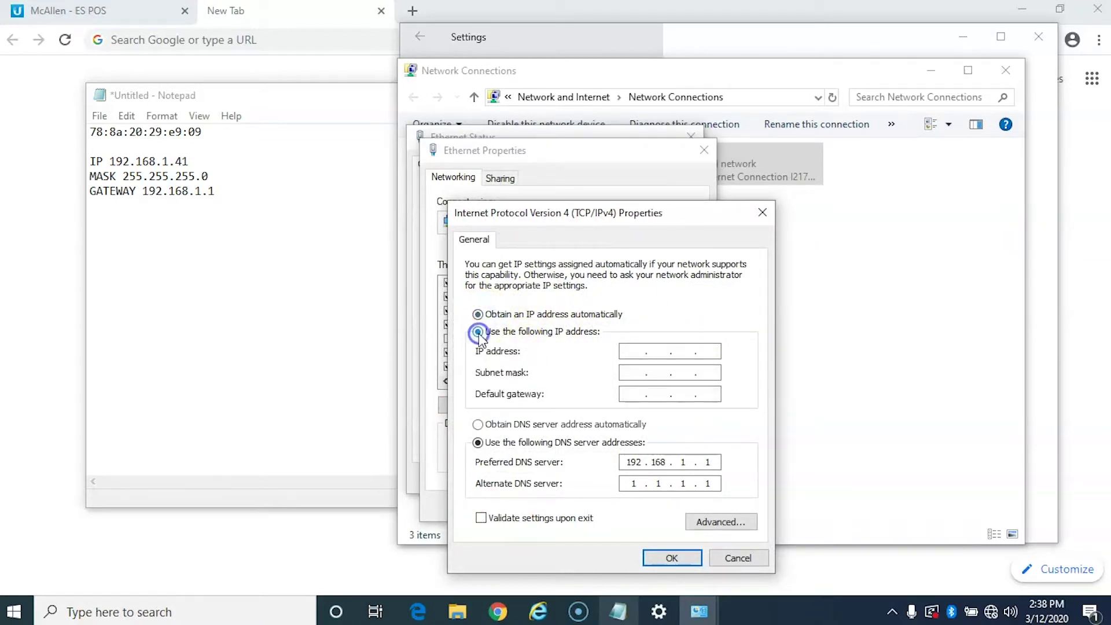
click(628, 353)
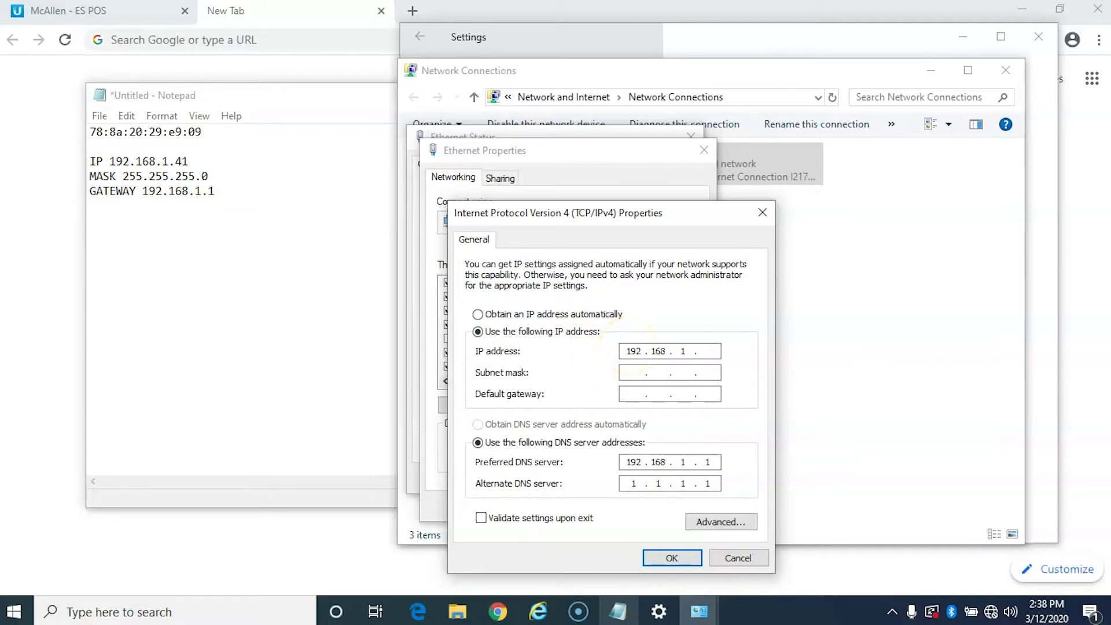
key(Tab)
click(673, 559)
Confirm the adapter properties and close the Ethernet status, Network Connections and Settings windows.
click(609, 505)
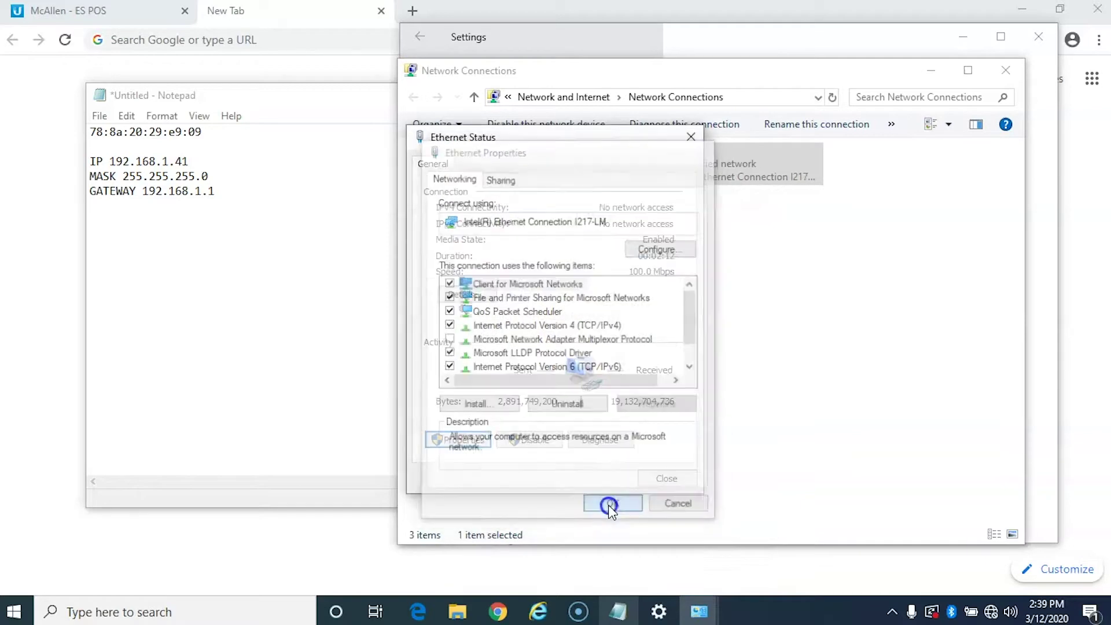
click(669, 478)
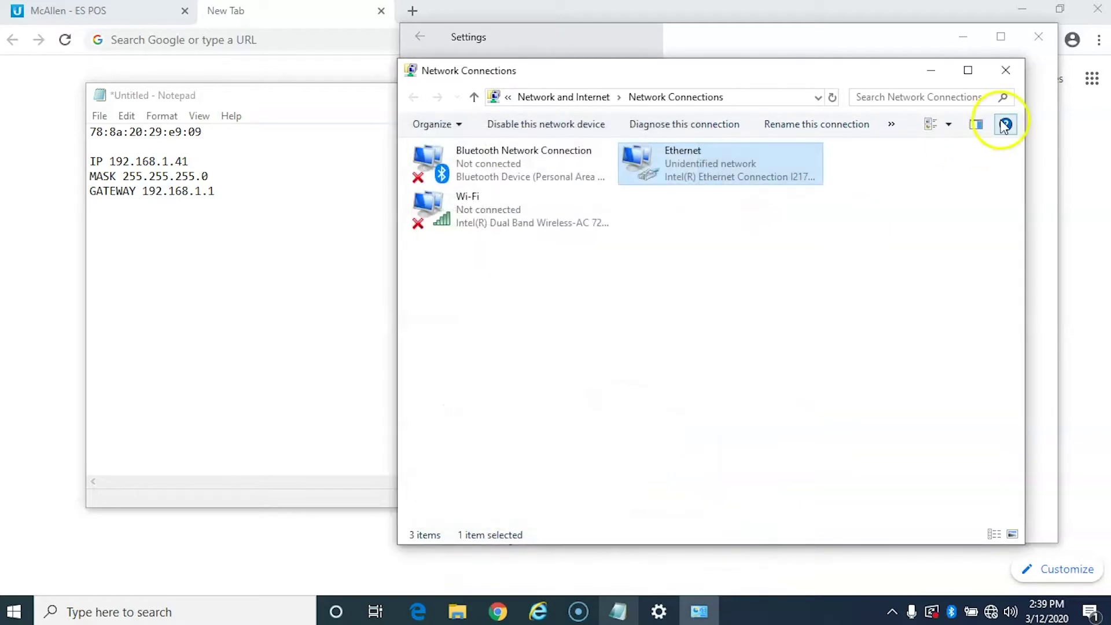
click(1006, 70)
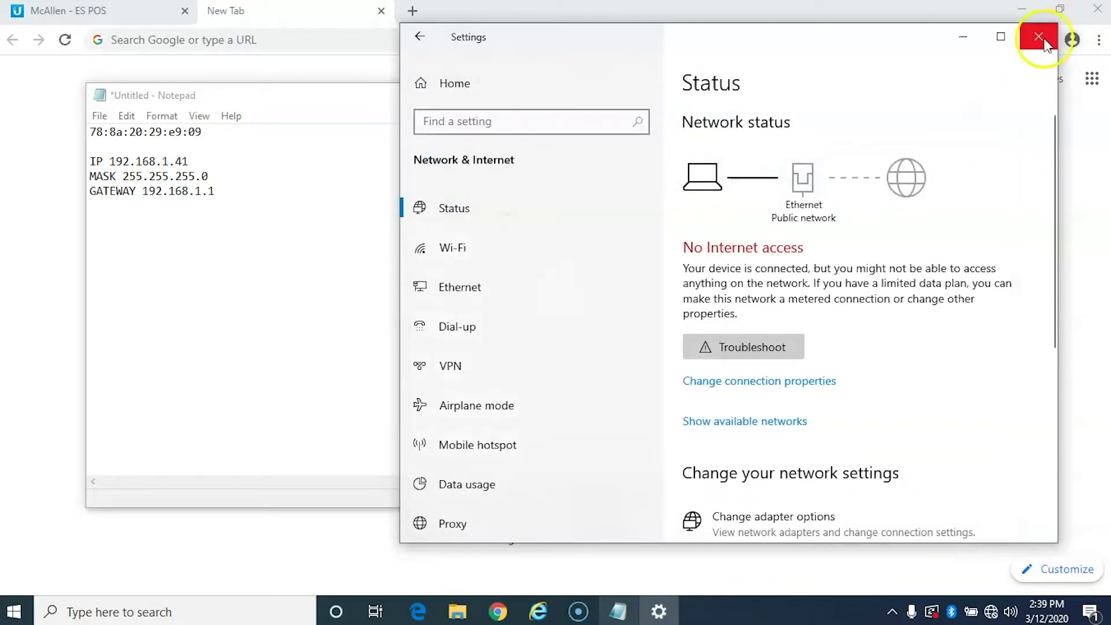
click(1045, 39)
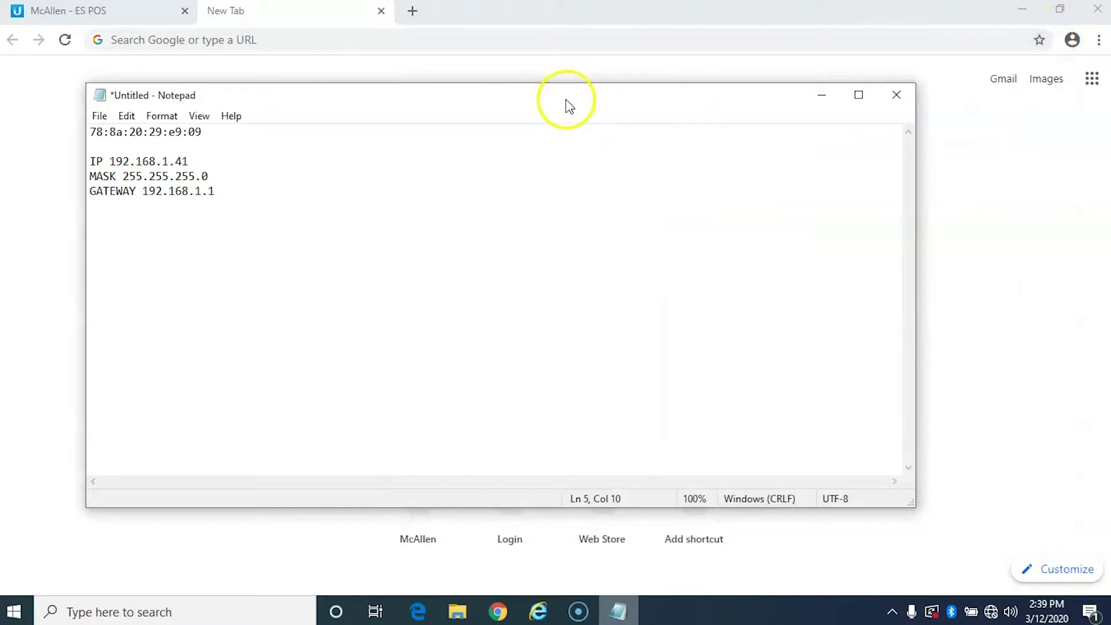
Open the board at 192.168.1.41 in Chrome and log in to CONFIG with the board credentials.
click(286, 43)
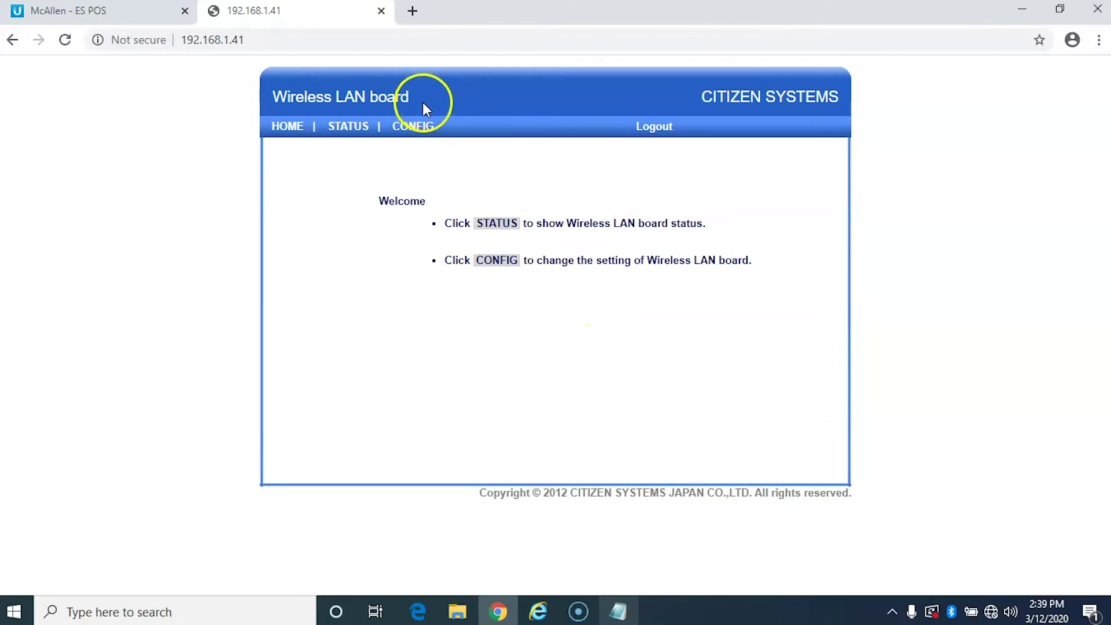
click(410, 132)
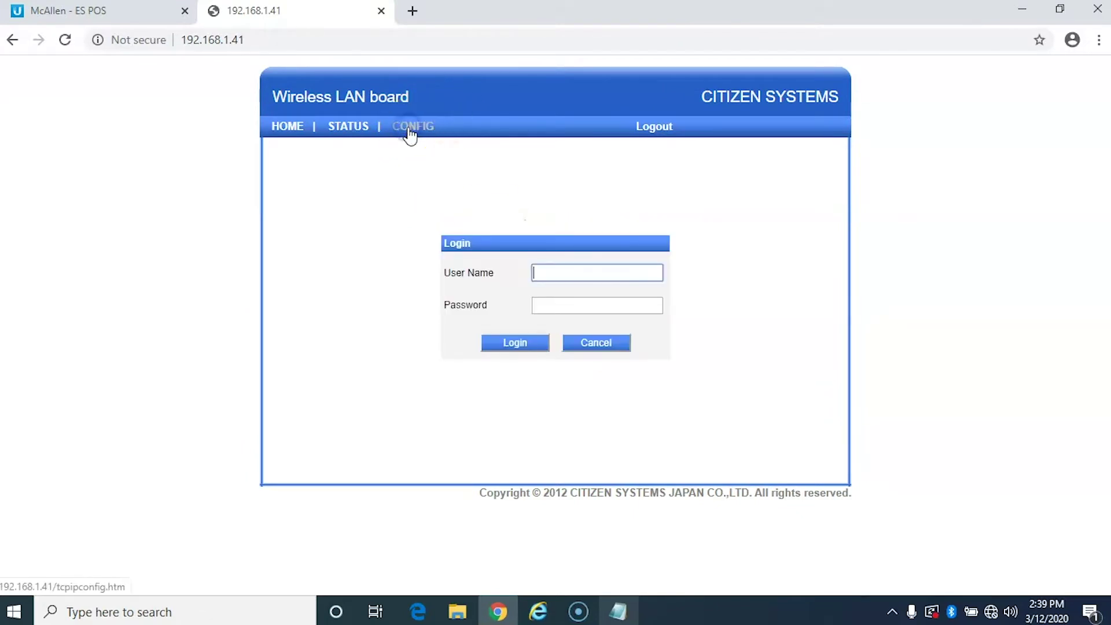
click(573, 277)
text(admin)
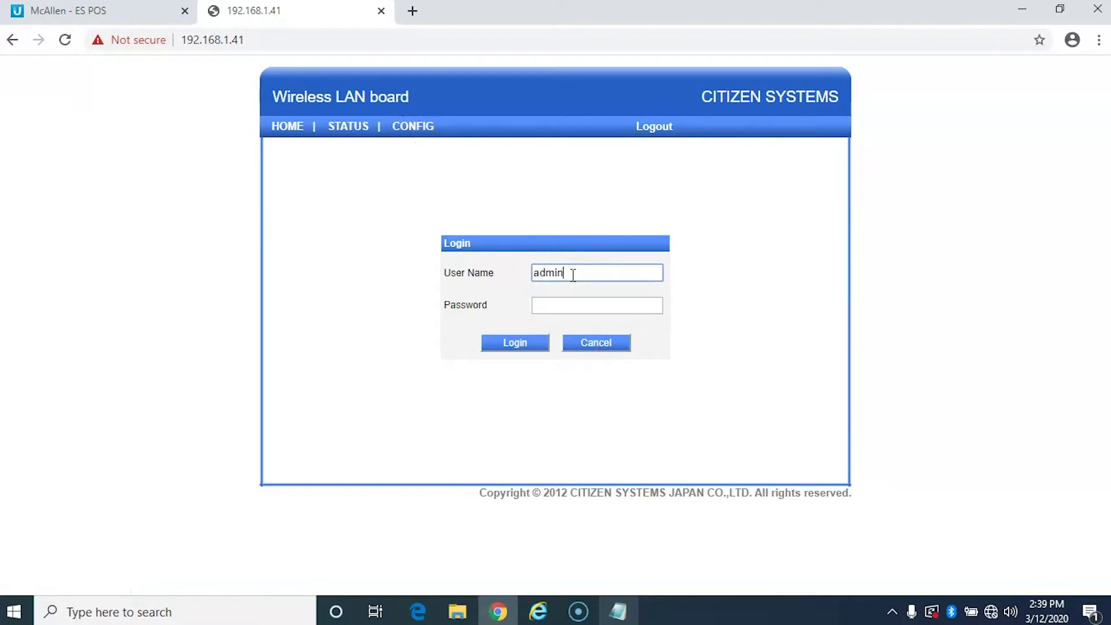
key(Tab)
text(admin)
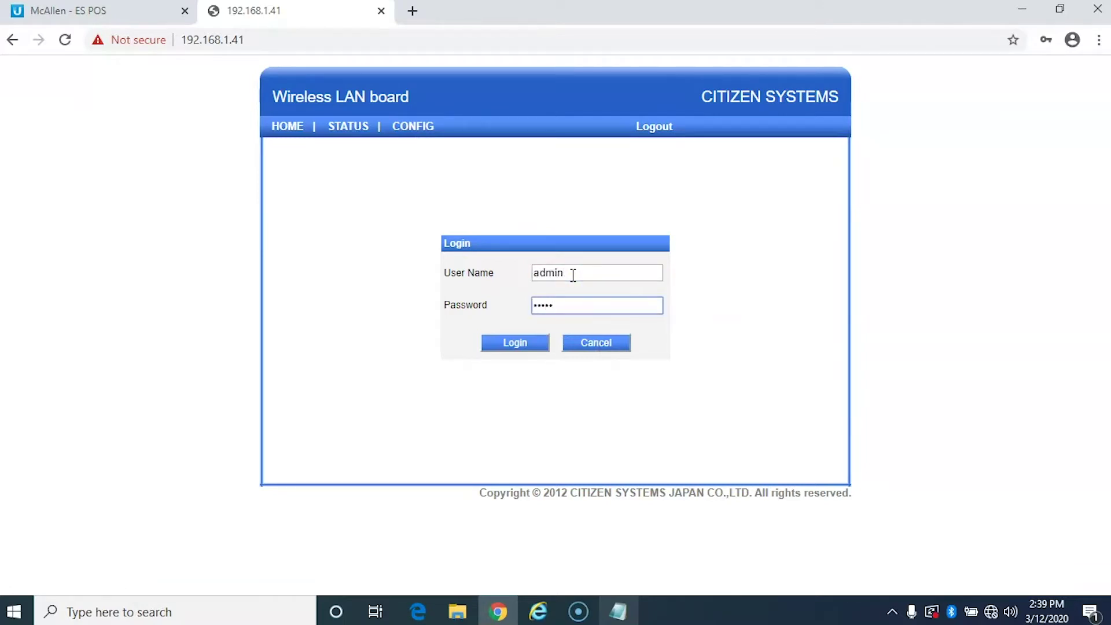
click(517, 344)
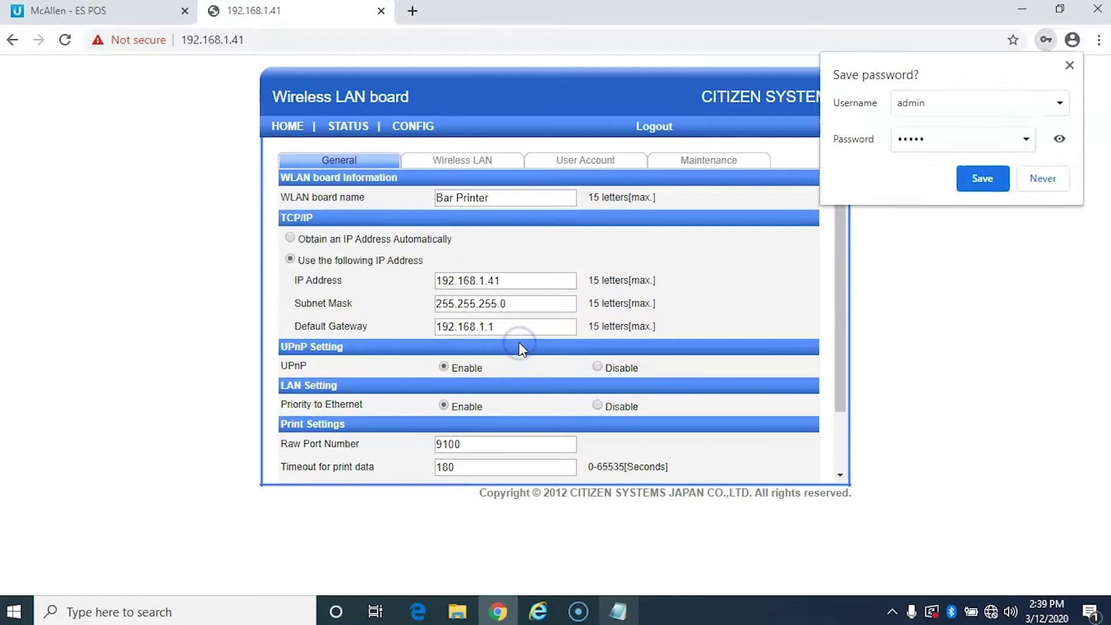
Decline saving the password and review the General tab's IP 192.168.1.41 and gateway 192.168.1.1.
click(1039, 183)
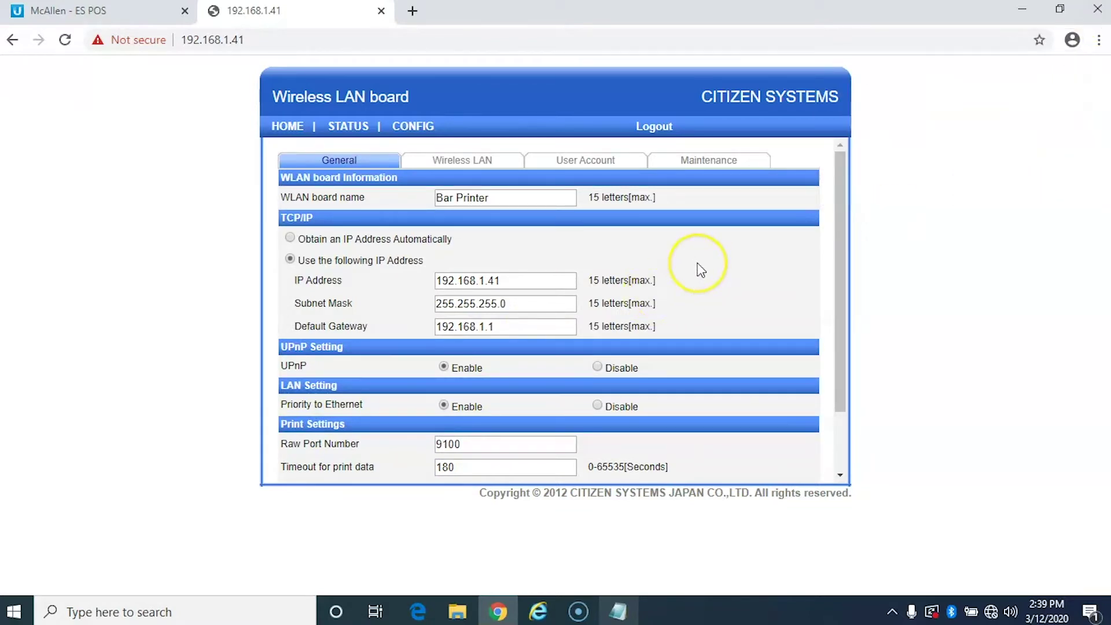
scroll(697, 268, down, 2)
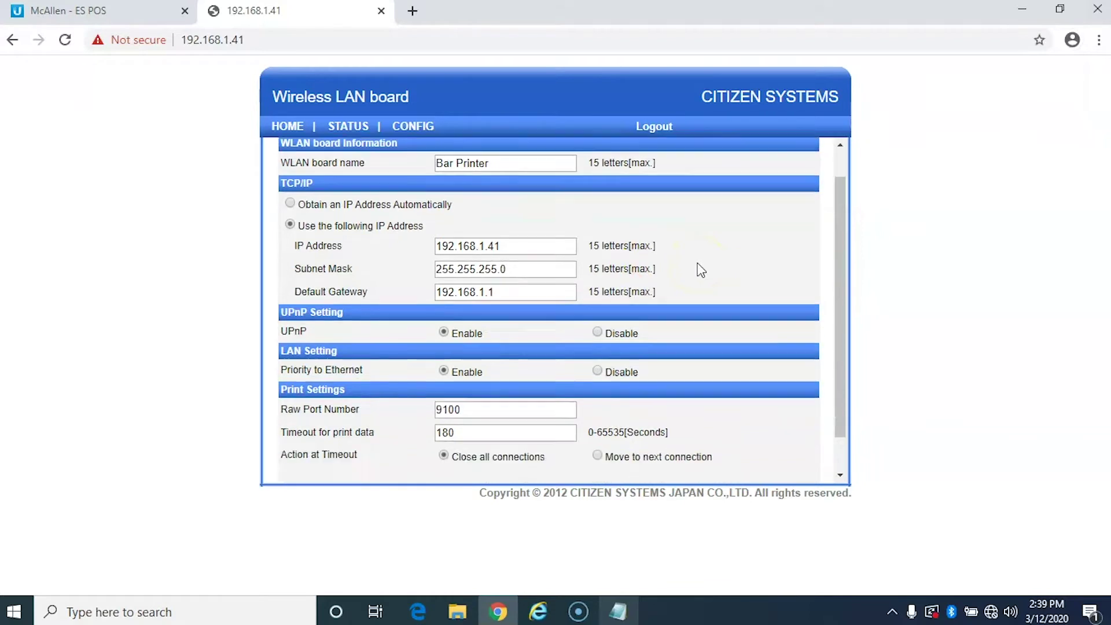
scroll(697, 268, up, 2)
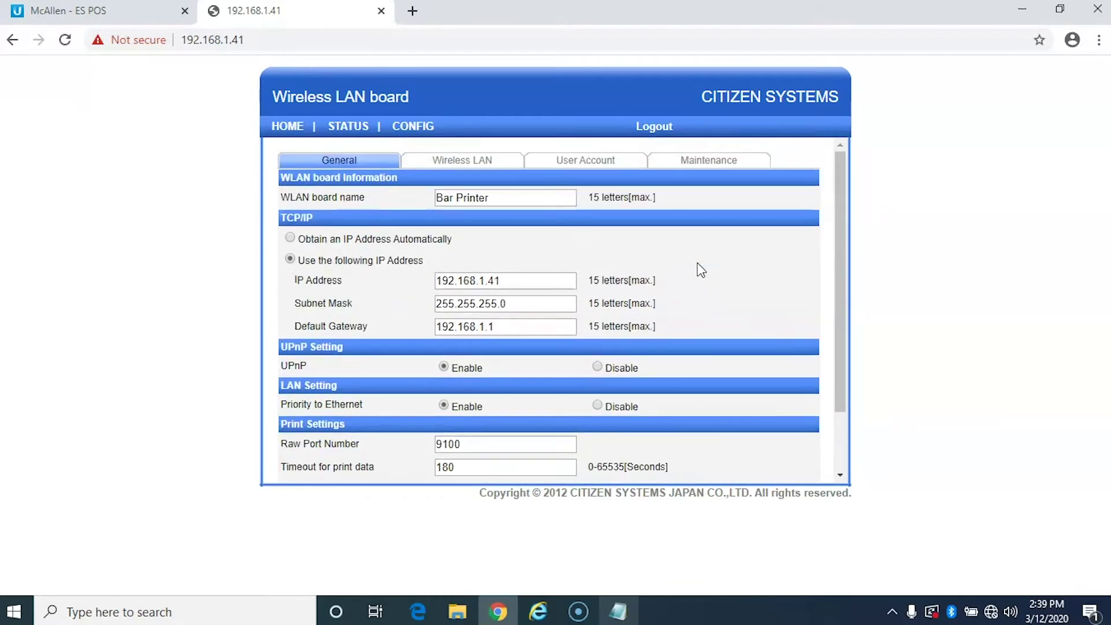
click(618, 612)
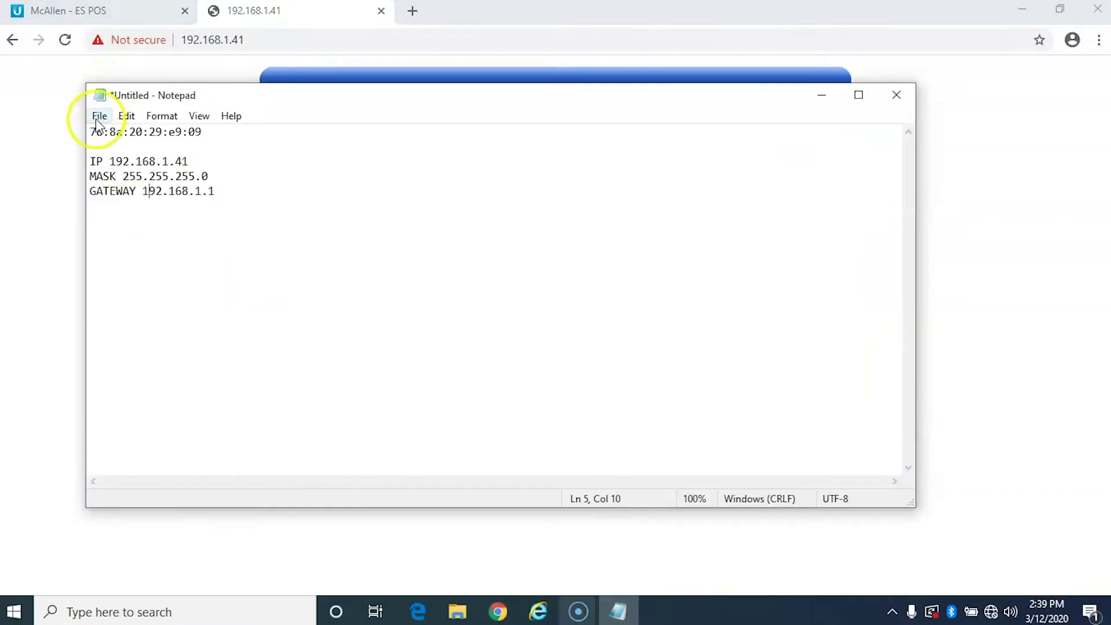
drag(91, 132, 204, 132)
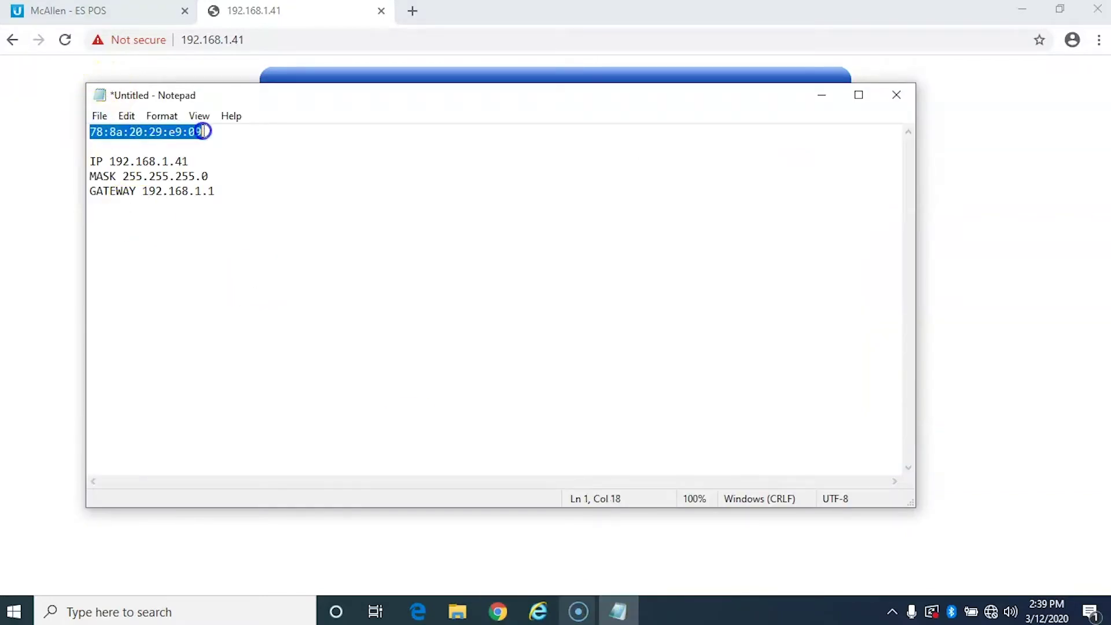
click(202, 132)
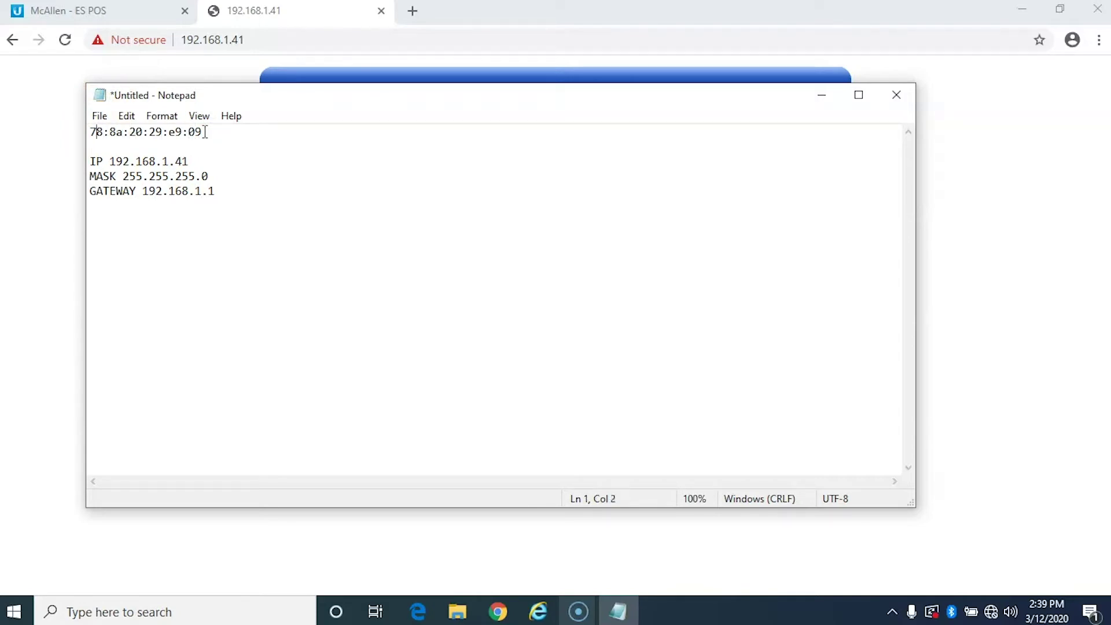
key(Left)
text(AP)
text('s Mac Ac)
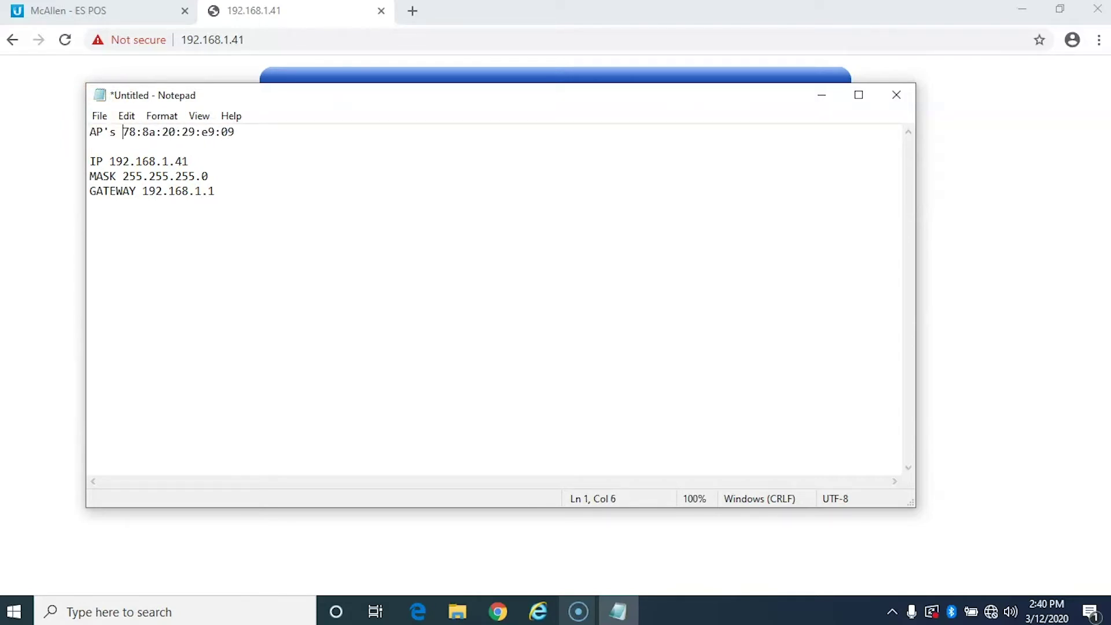
key(BackSpace)
key(BackSpace)
key(BackSpace)
key(BackSpace)
key(BackSpace)
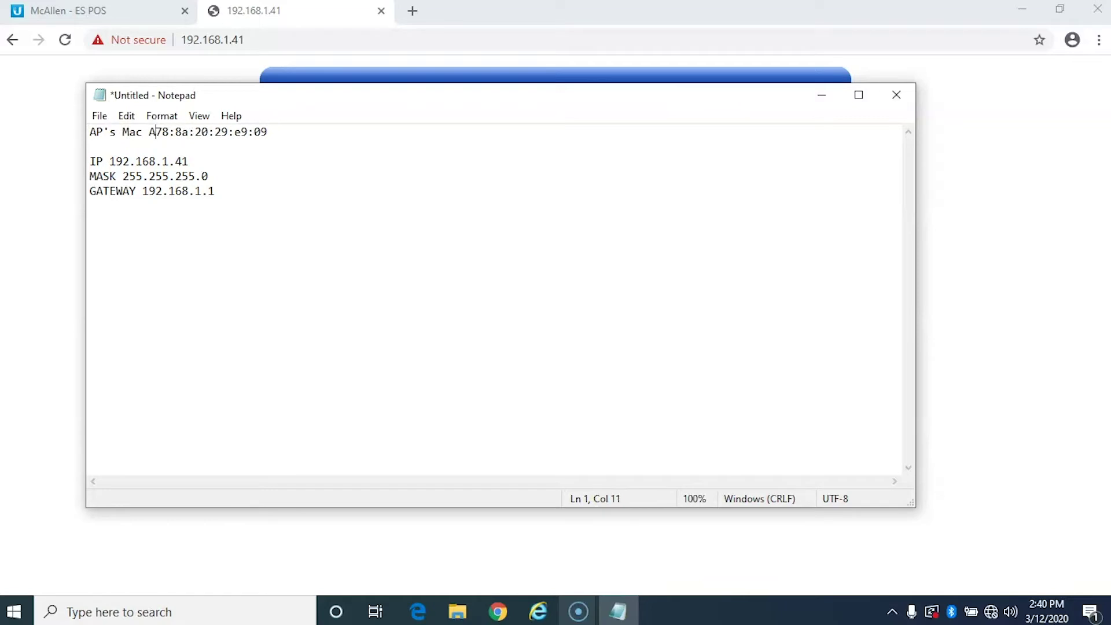
text(AC )
text(Address)
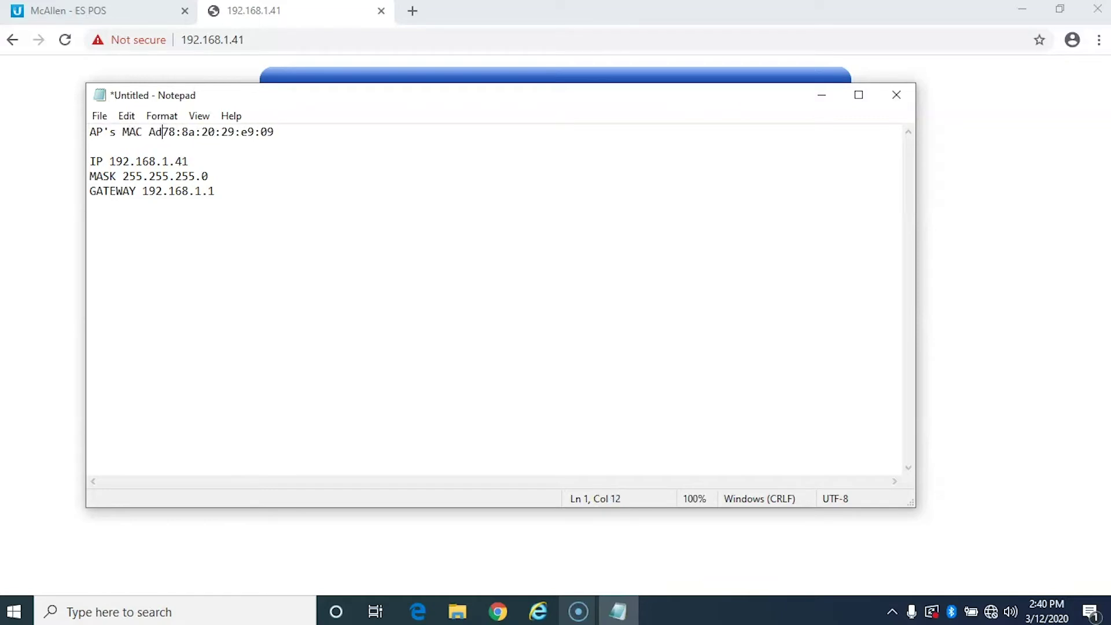
key(BackSpace)
Add the dash separator in the note, then run a SCAN AP search on the Wireless LAN tab.
text(-)
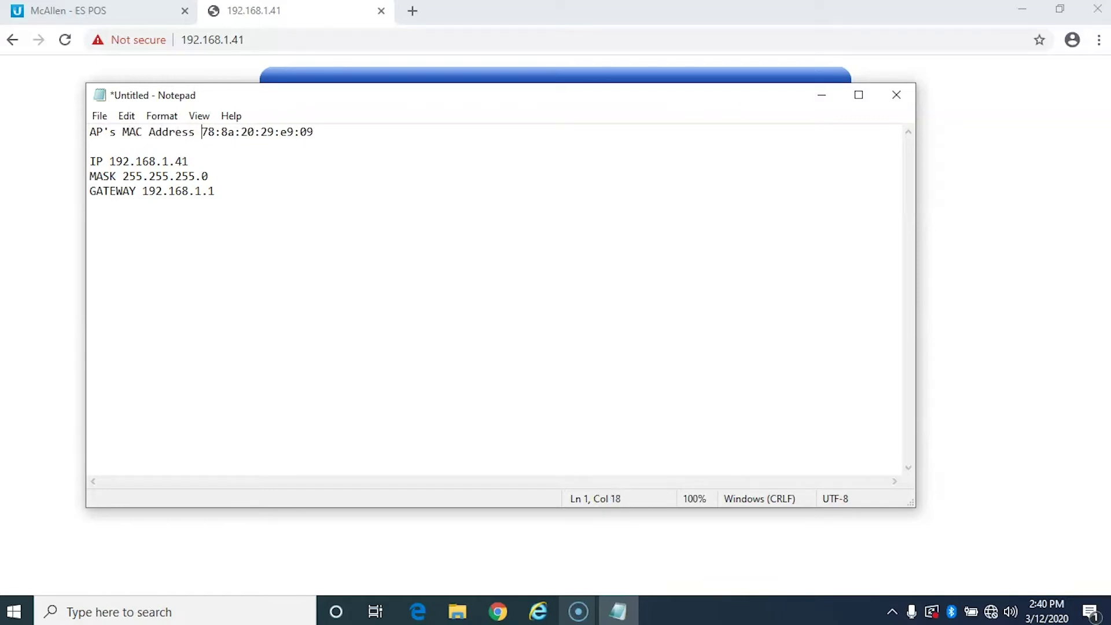
click(531, 77)
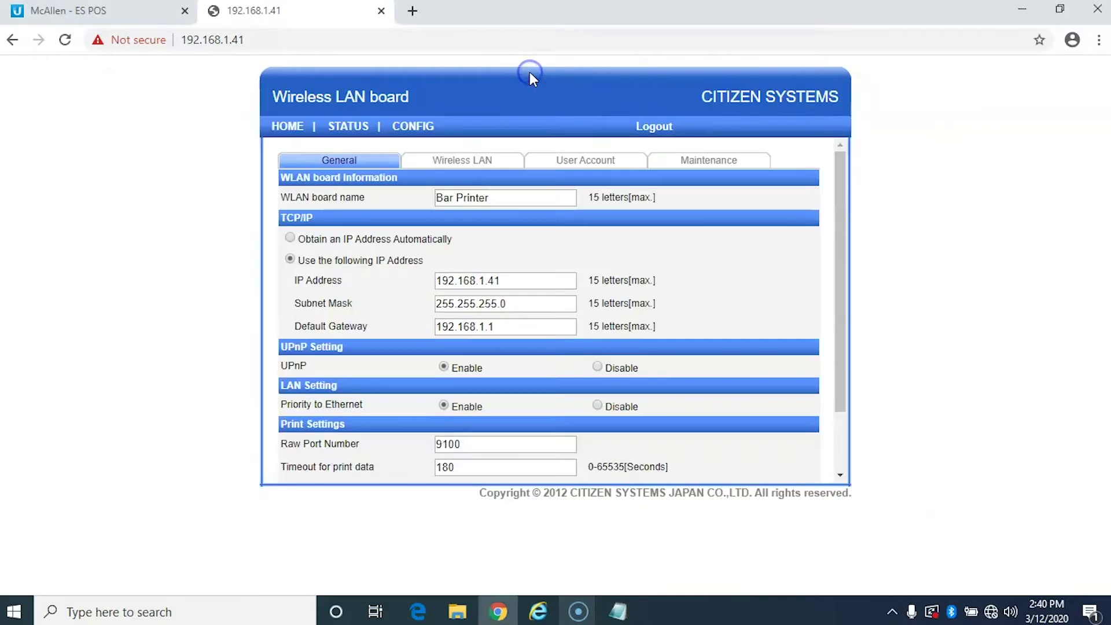
click(460, 162)
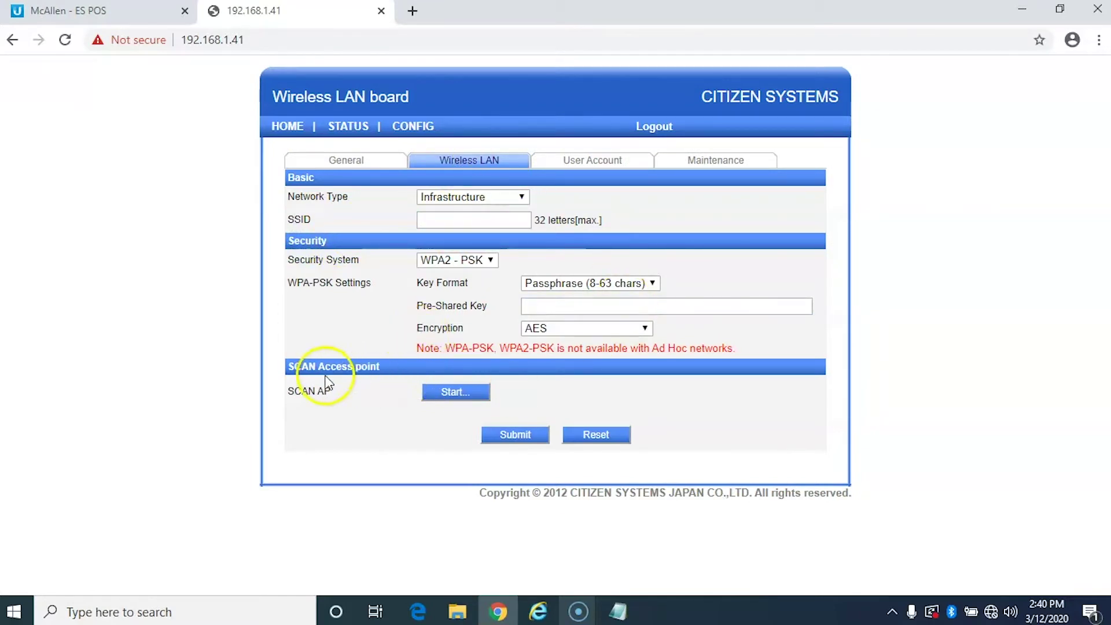
click(454, 393)
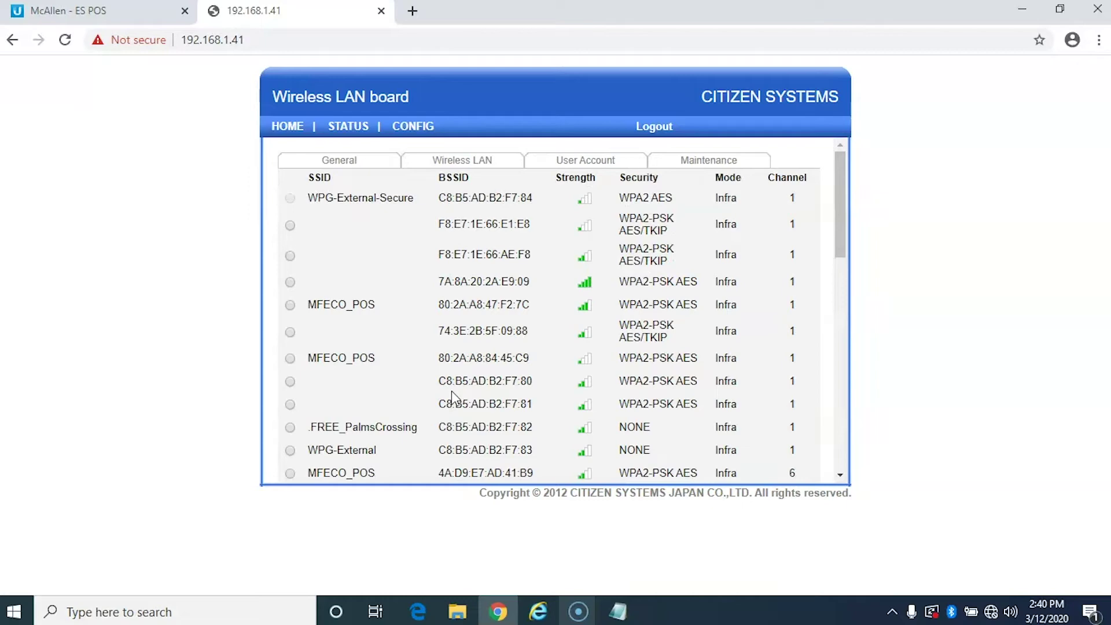
drag(836, 216, 835, 189)
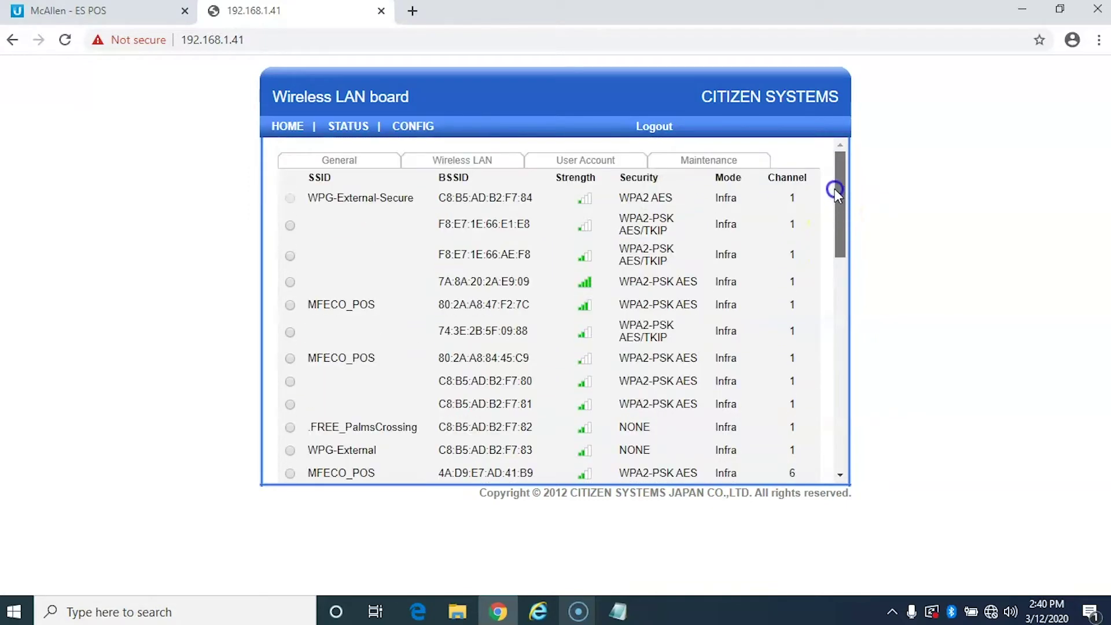
click(621, 612)
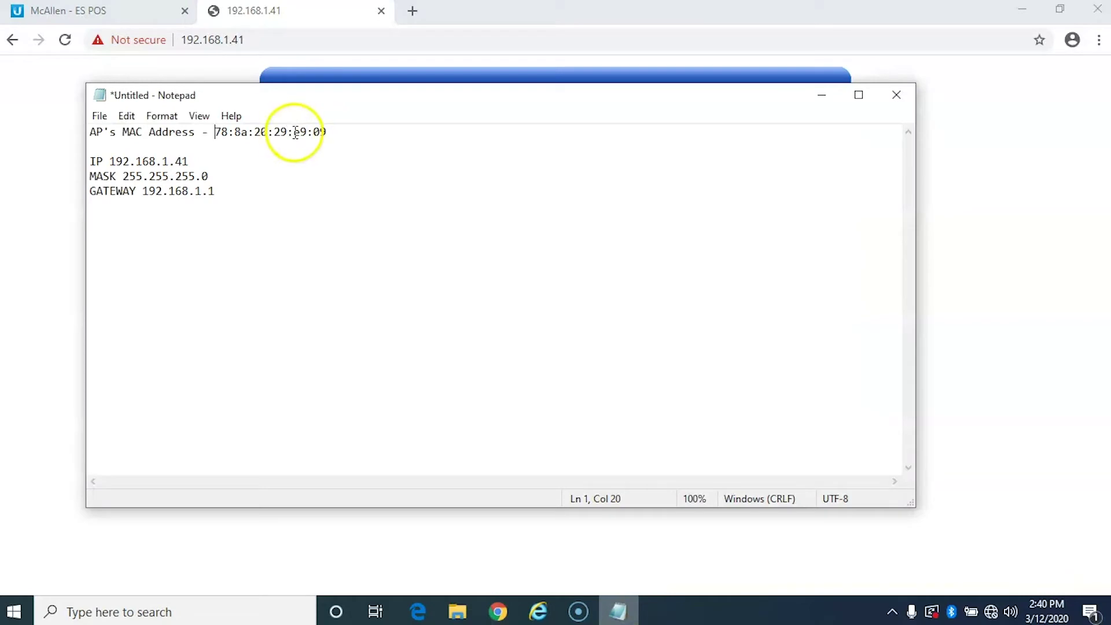
drag(293, 132, 330, 131)
click(430, 68)
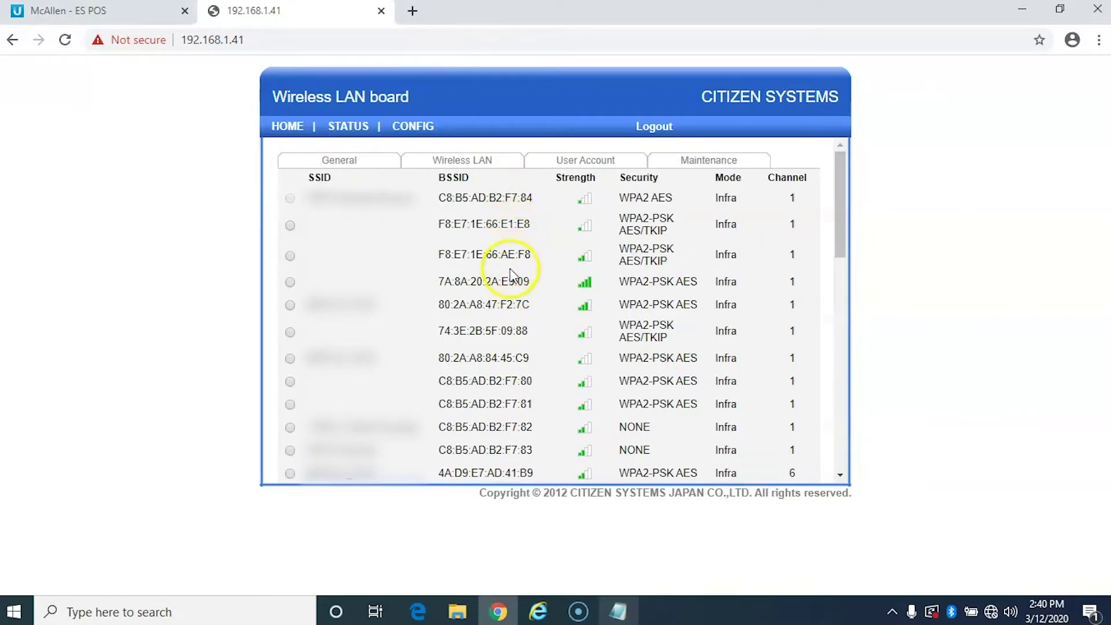
drag(439, 282, 532, 282)
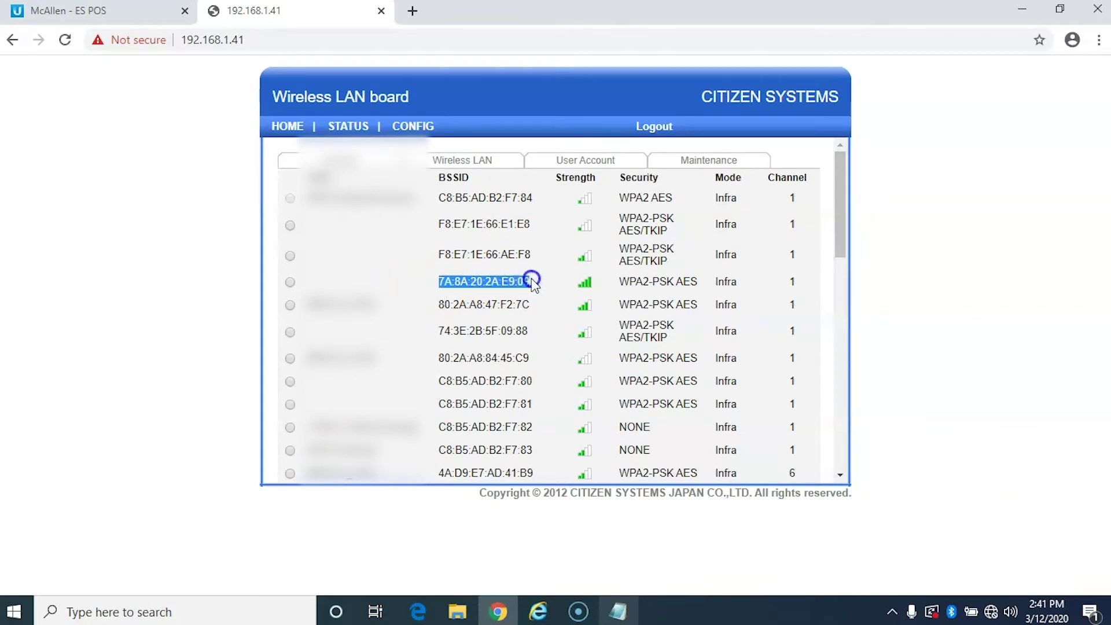
click(356, 282)
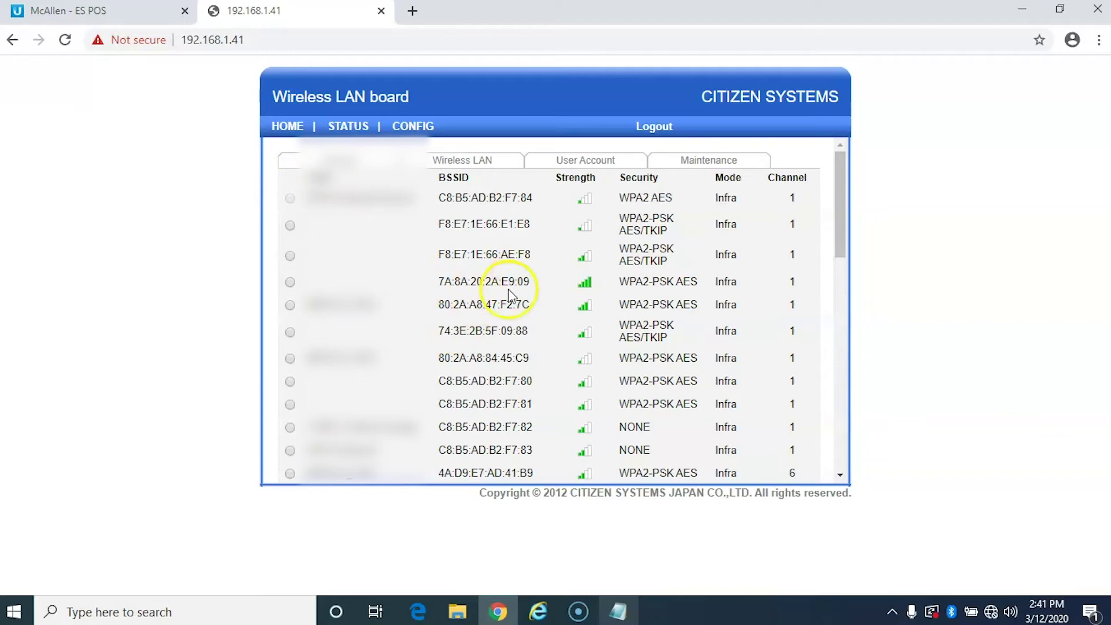
scroll(510, 293, down, 5)
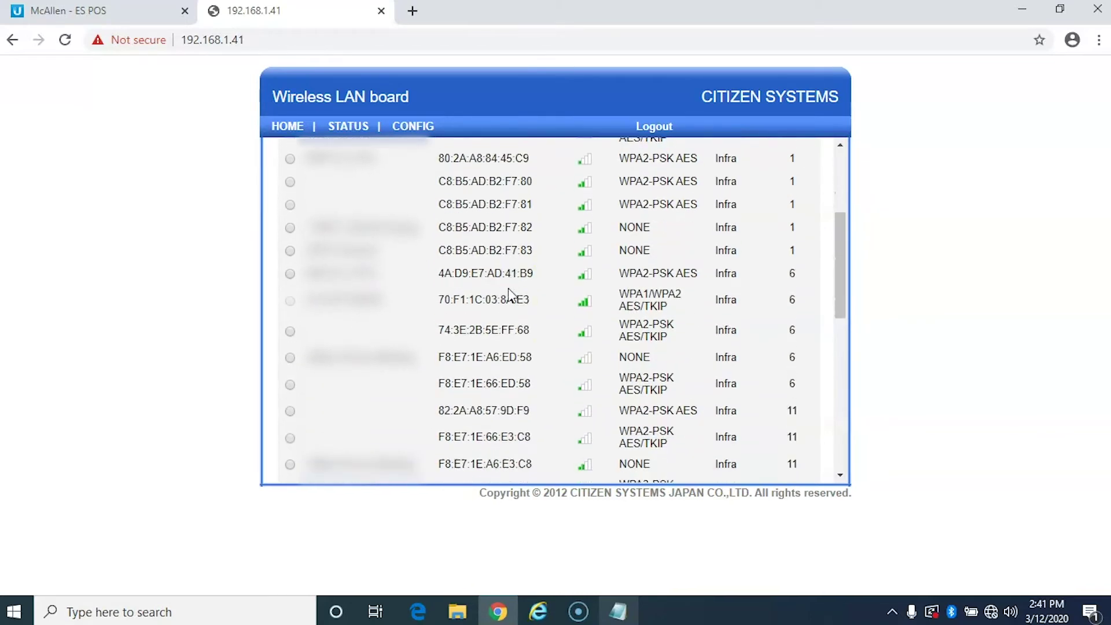
scroll(510, 293, down, 5)
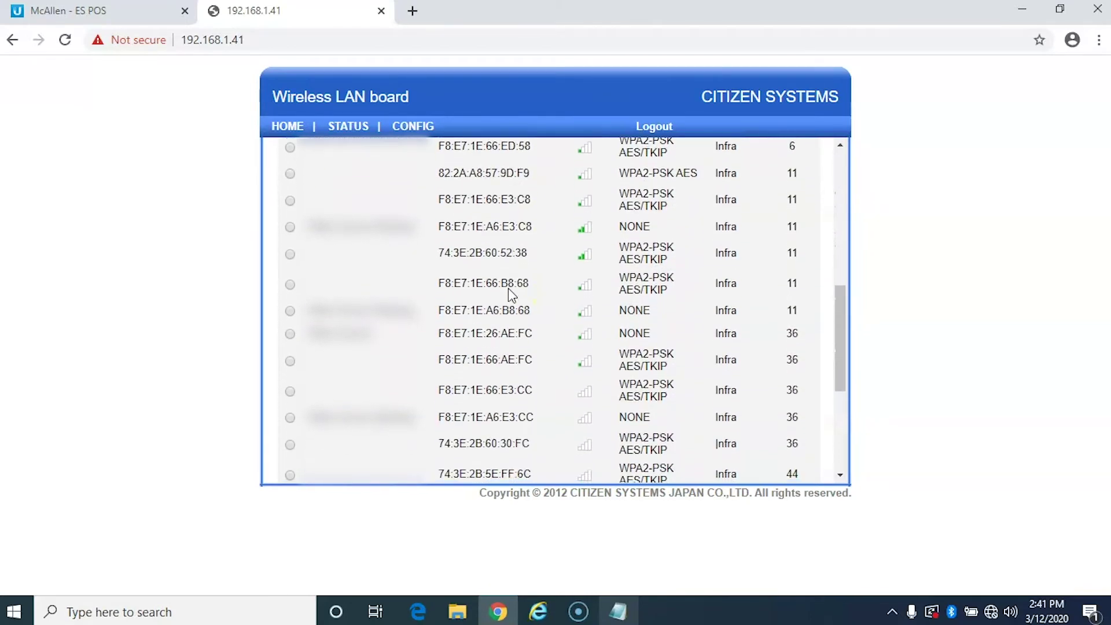
scroll(510, 293, down, 2)
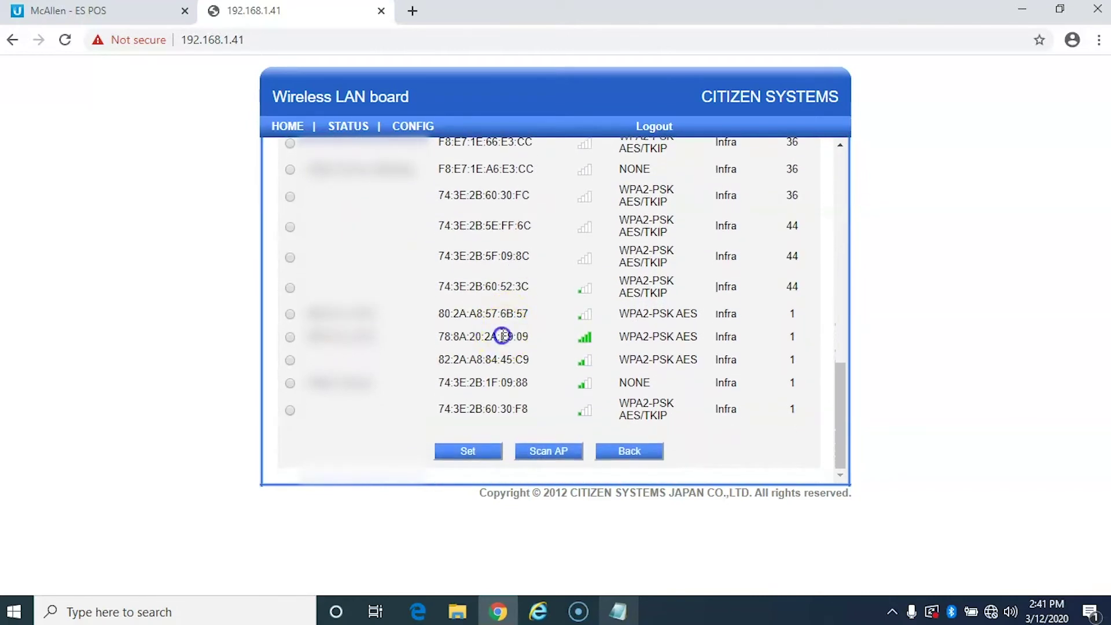
drag(501, 337, 528, 337)
click(290, 337)
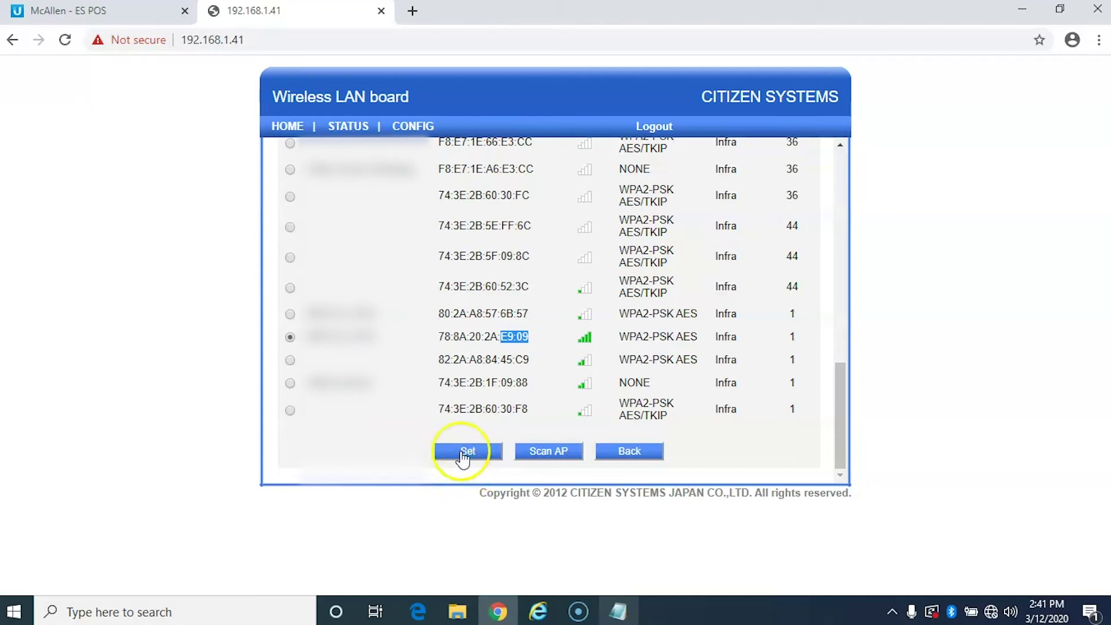
Apply MFECO_POS with WPA2-PSK security, passphrase key format and the pre-shared key, and submit.
click(464, 455)
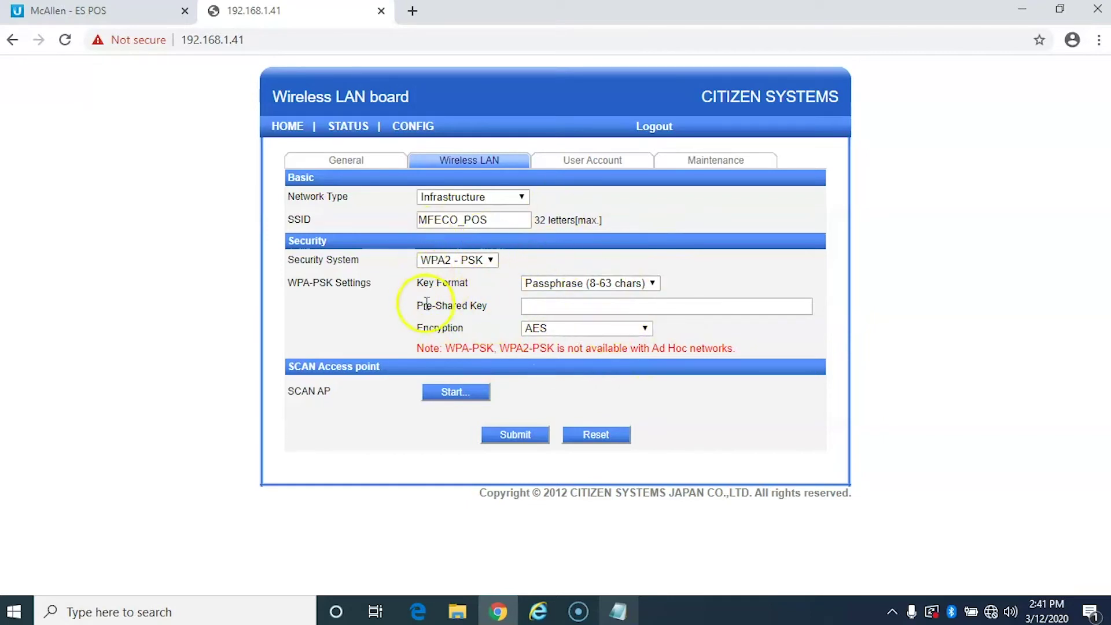
click(480, 260)
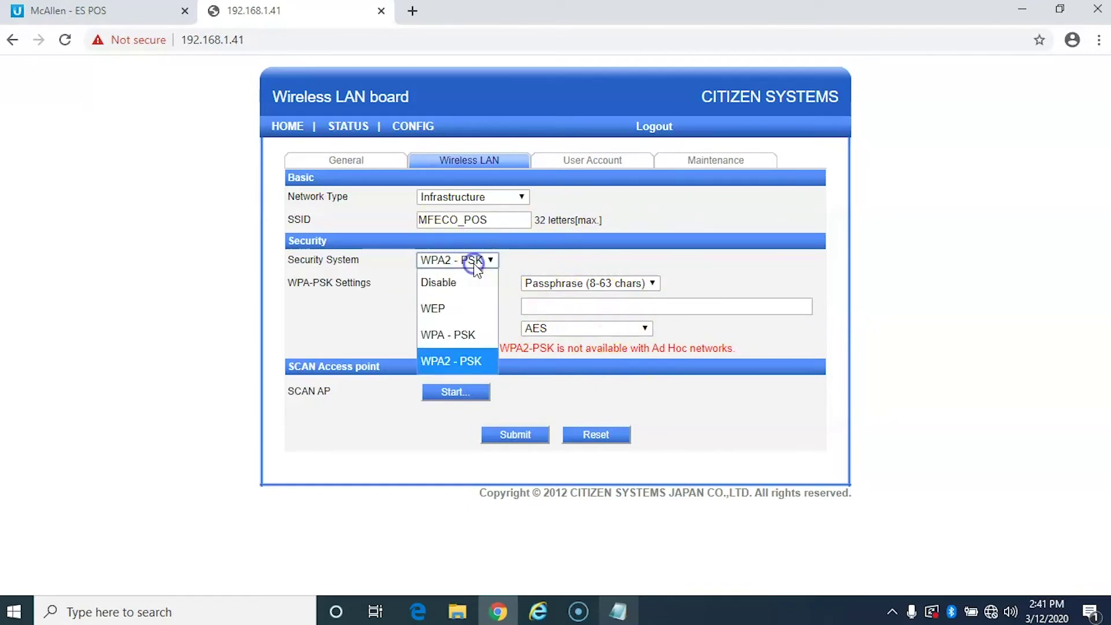
click(457, 360)
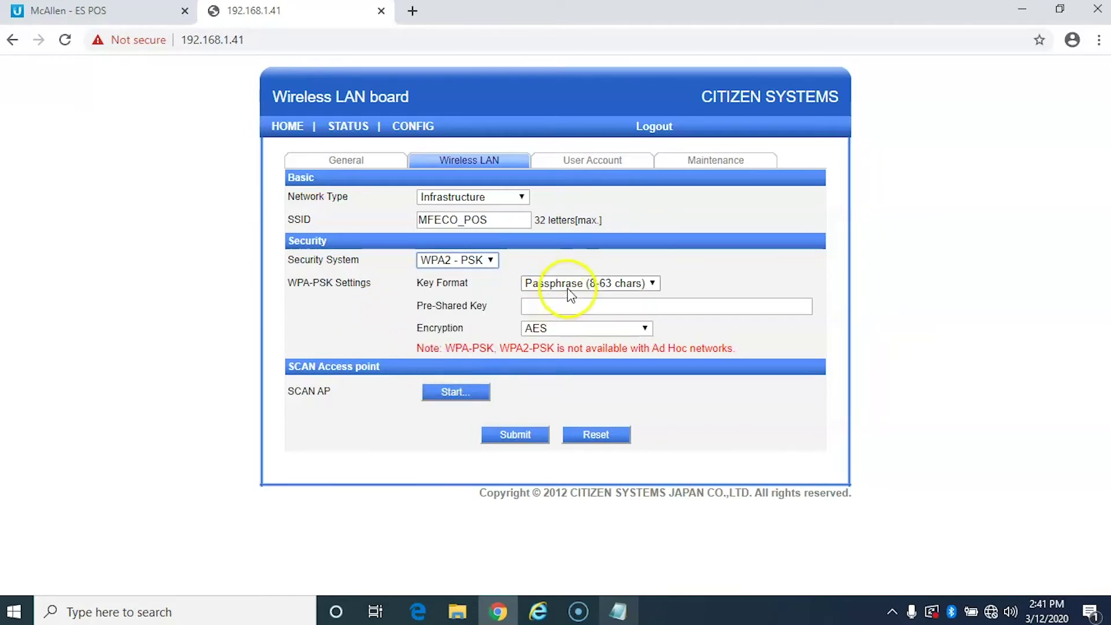
click(585, 282)
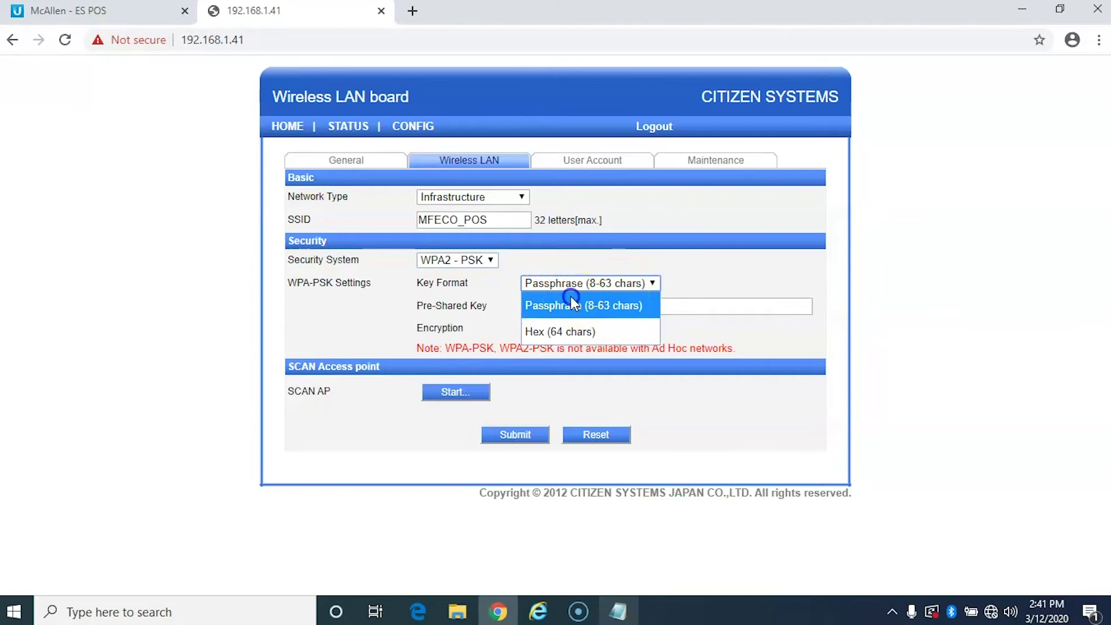
click(571, 298)
click(598, 306)
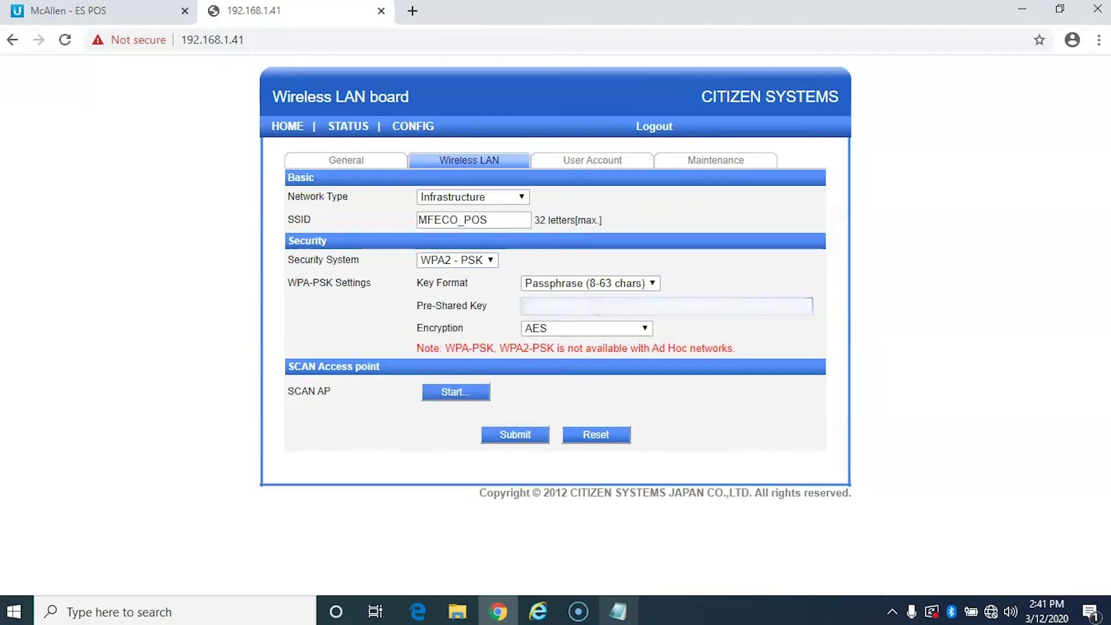
click(496, 435)
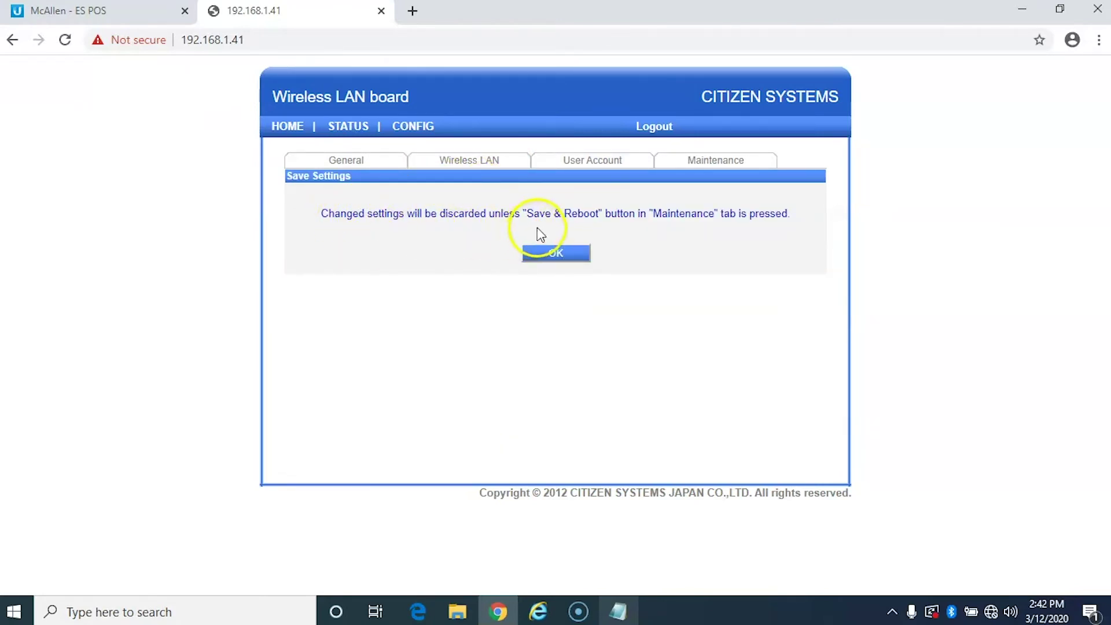
Acknowledge the save notice and run Save & Reboot from the Maintenance tab.
click(566, 256)
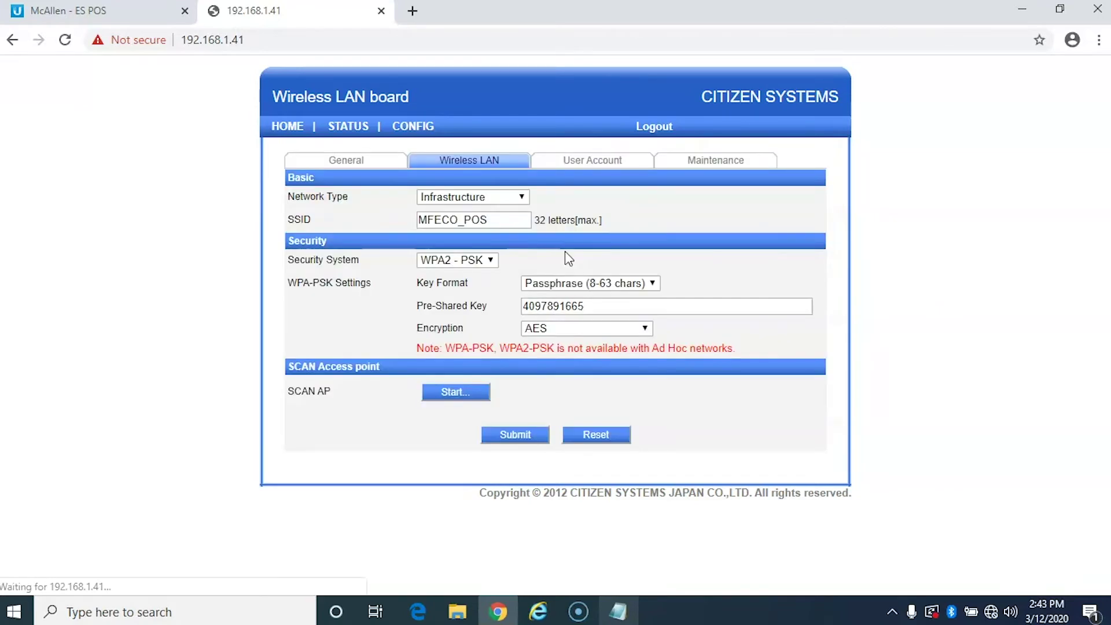
click(707, 162)
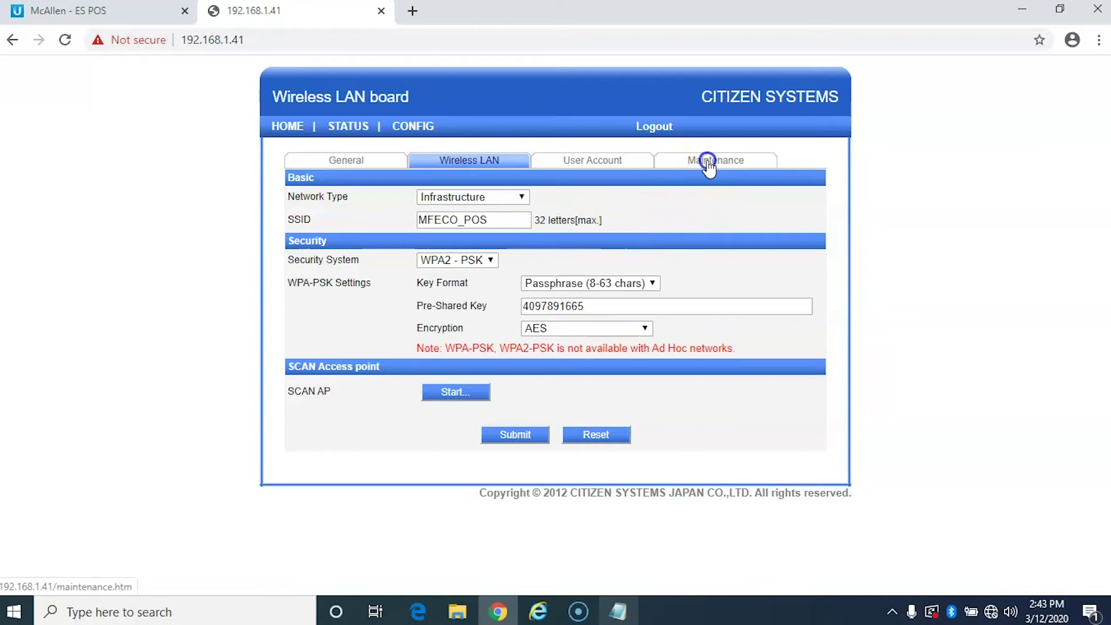
click(464, 192)
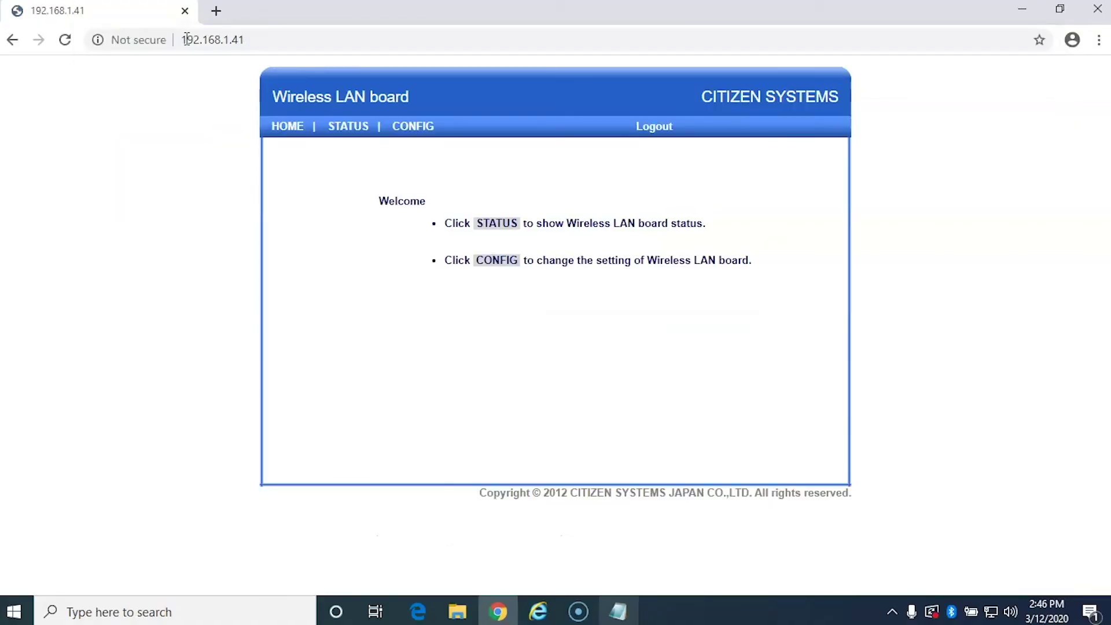
Open CONFIG and log in with the admin credentials.
click(425, 126)
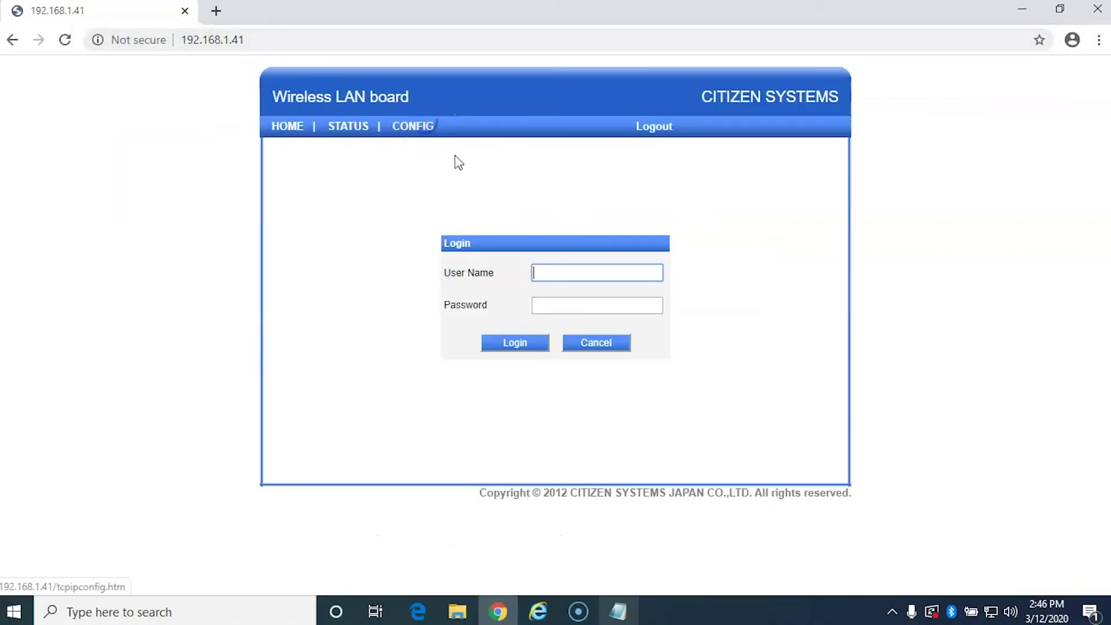
click(597, 346)
text(admin)
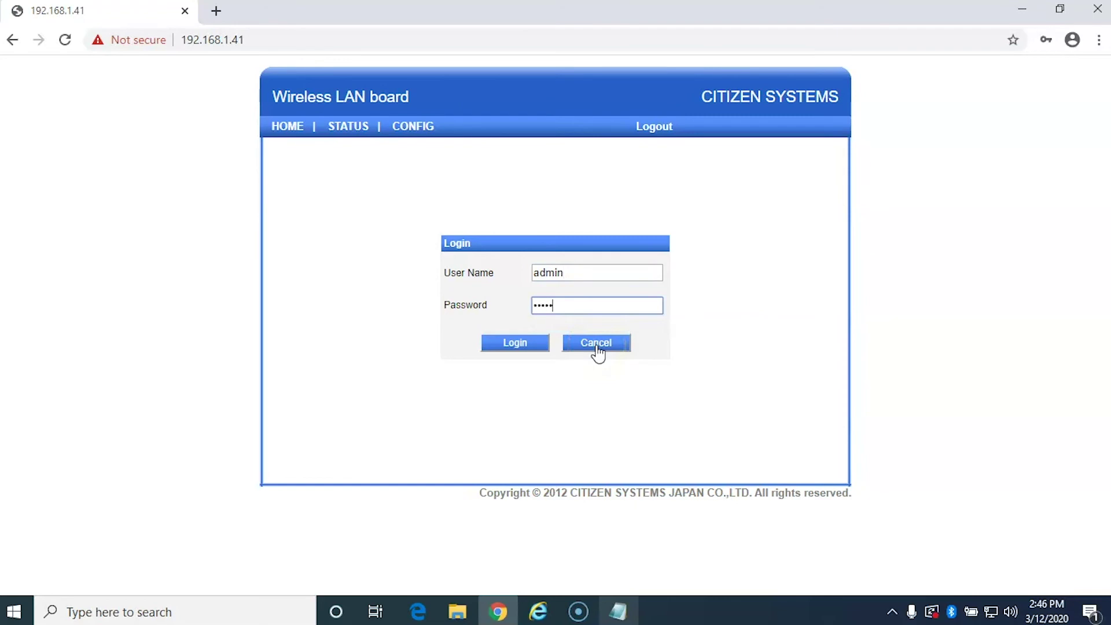
key(Return)
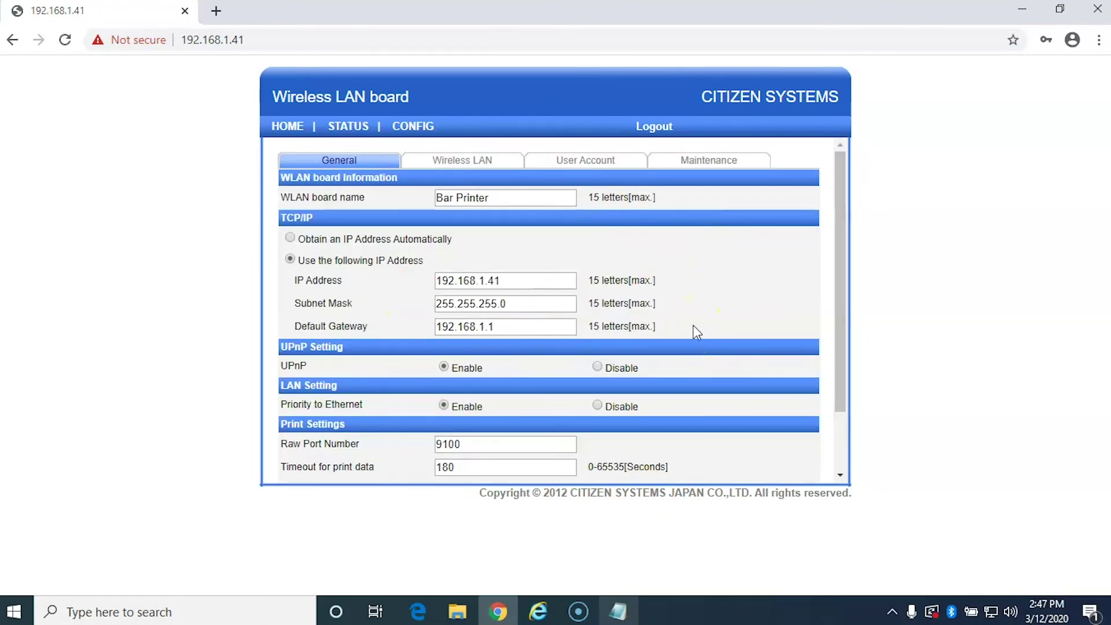
scroll(697, 332, down, 3)
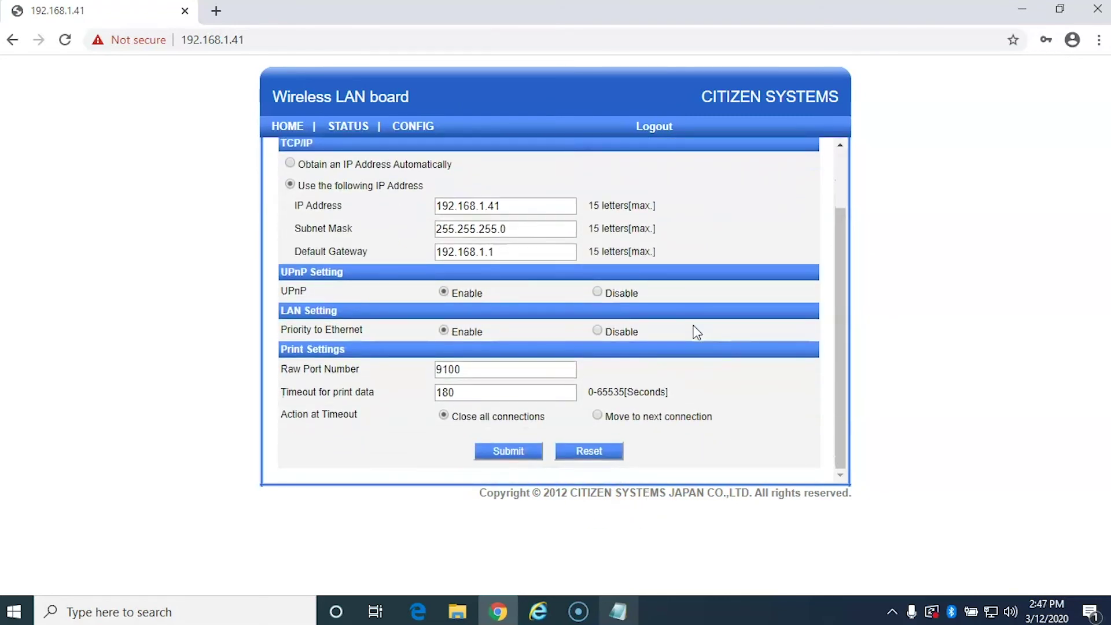
Check that the General tab still shows IP 192.168.1.41 and gateway 192.168.1.1.
click(460, 207)
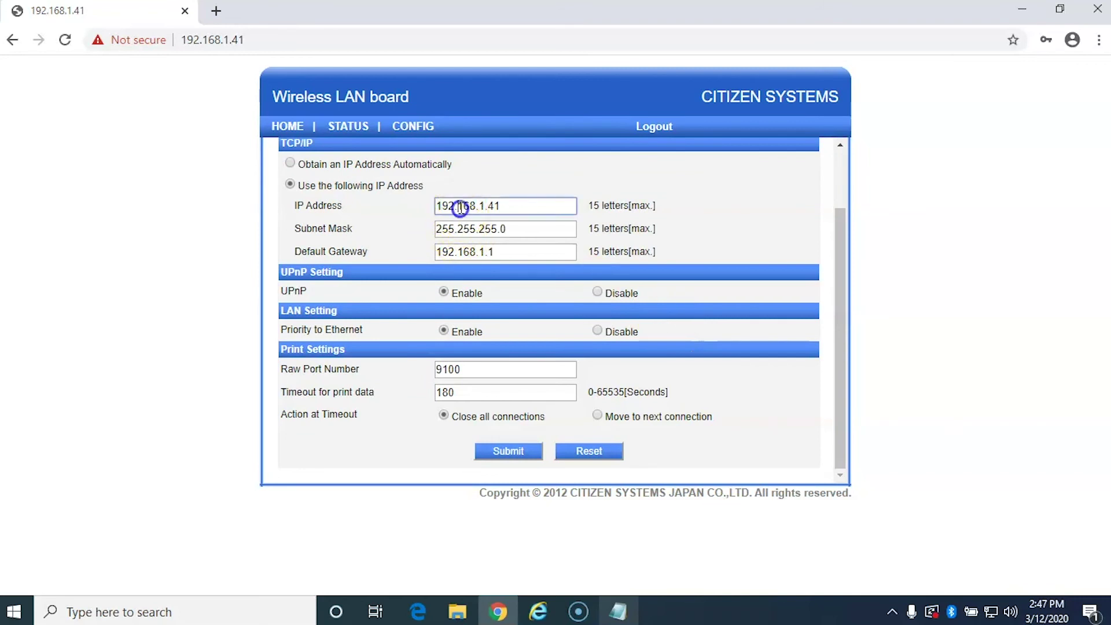
double_click(461, 207)
double_click(474, 249)
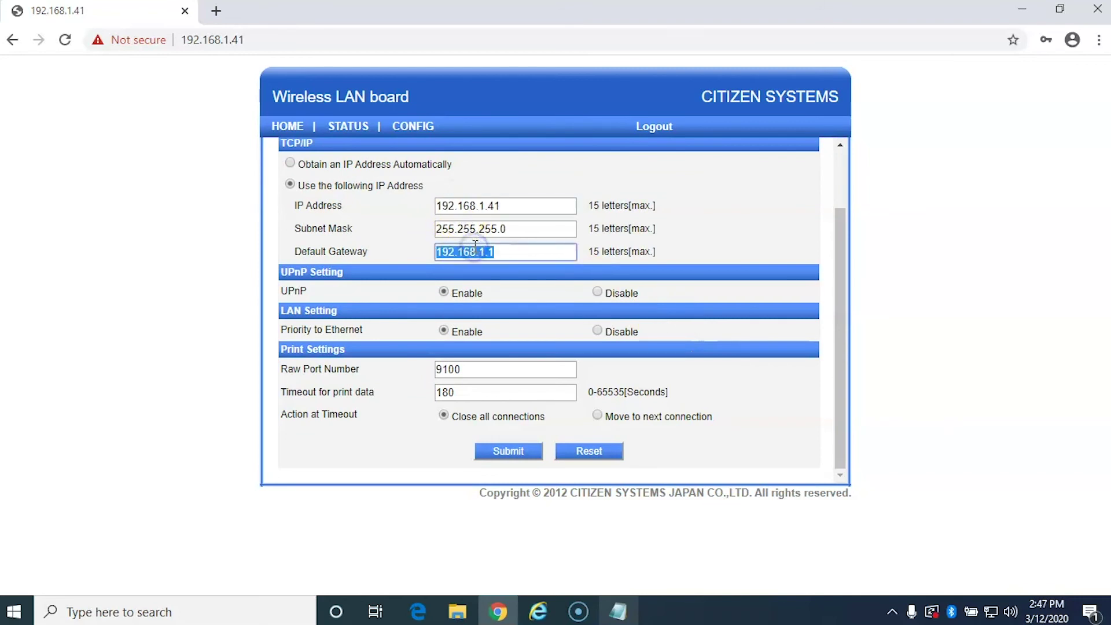
click(498, 251)
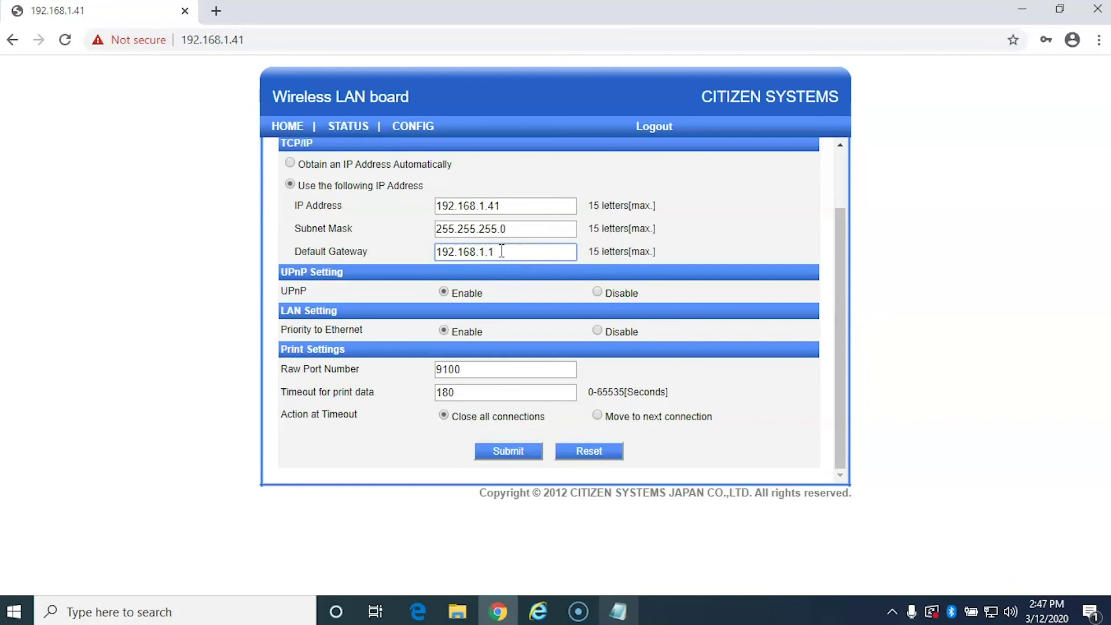
click(695, 246)
double_click(551, 208)
click(769, 259)
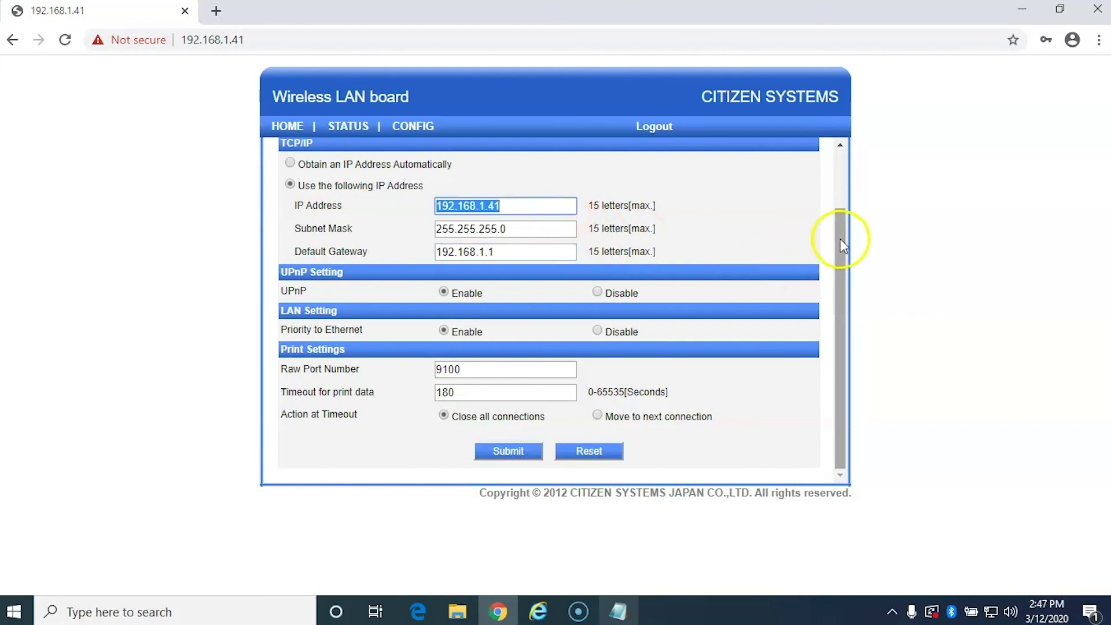
drag(841, 238, 841, 154)
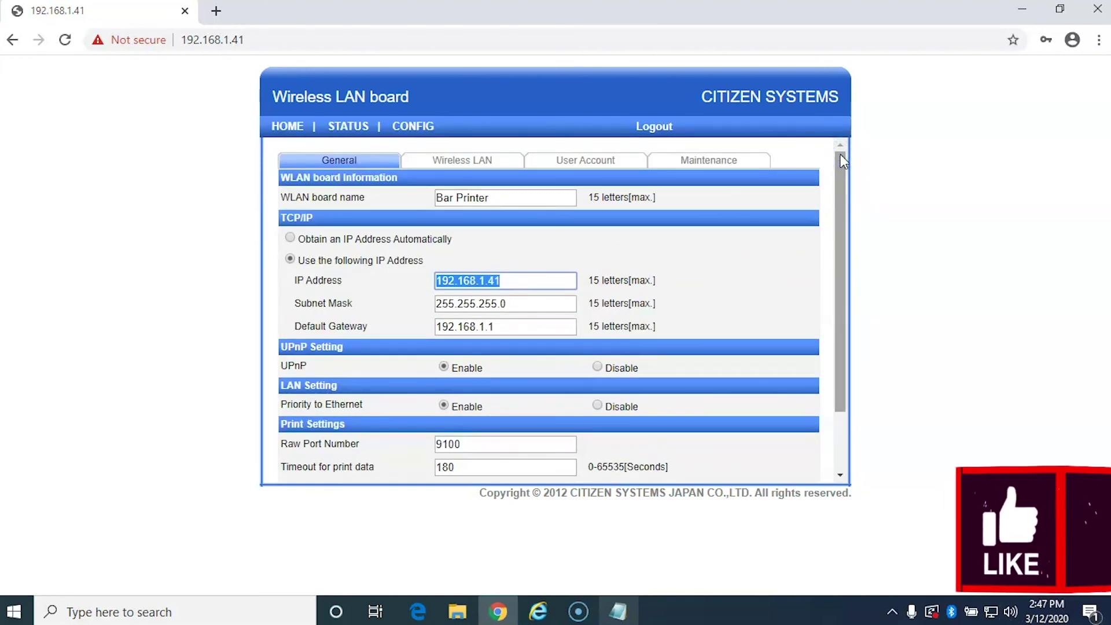